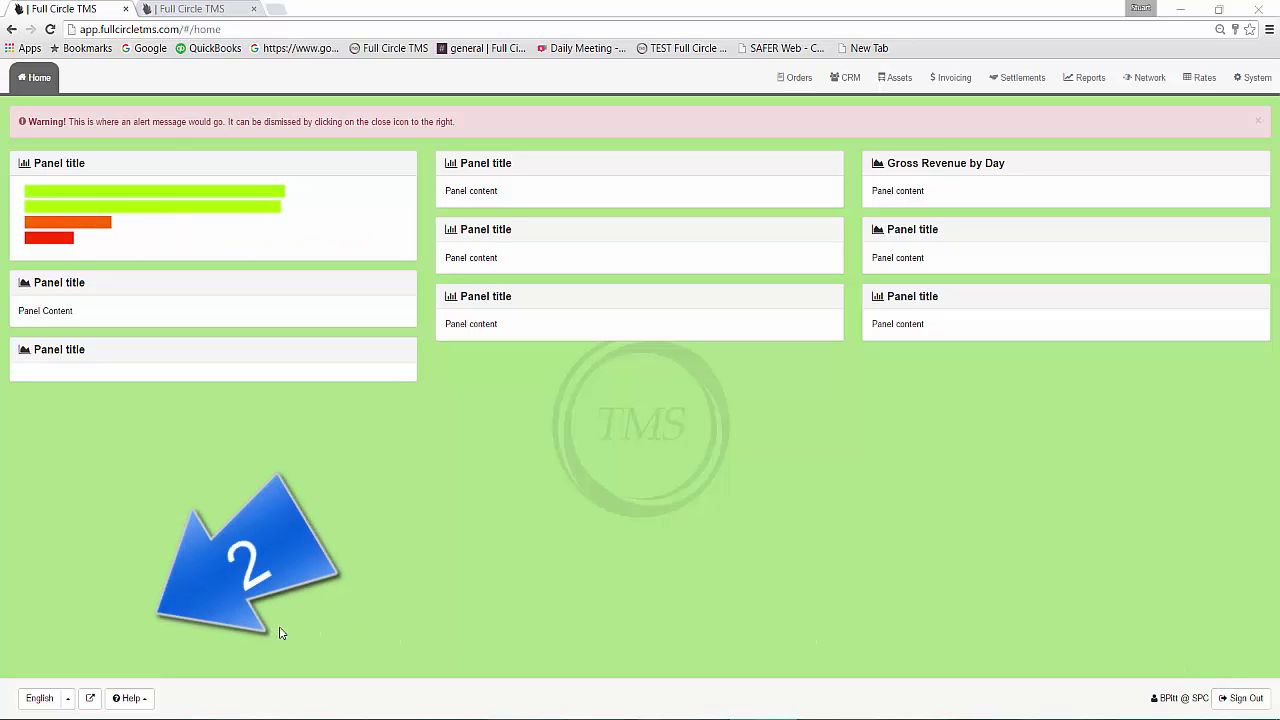
Switch the interface language to Chinese and back to English.
click(67, 703)
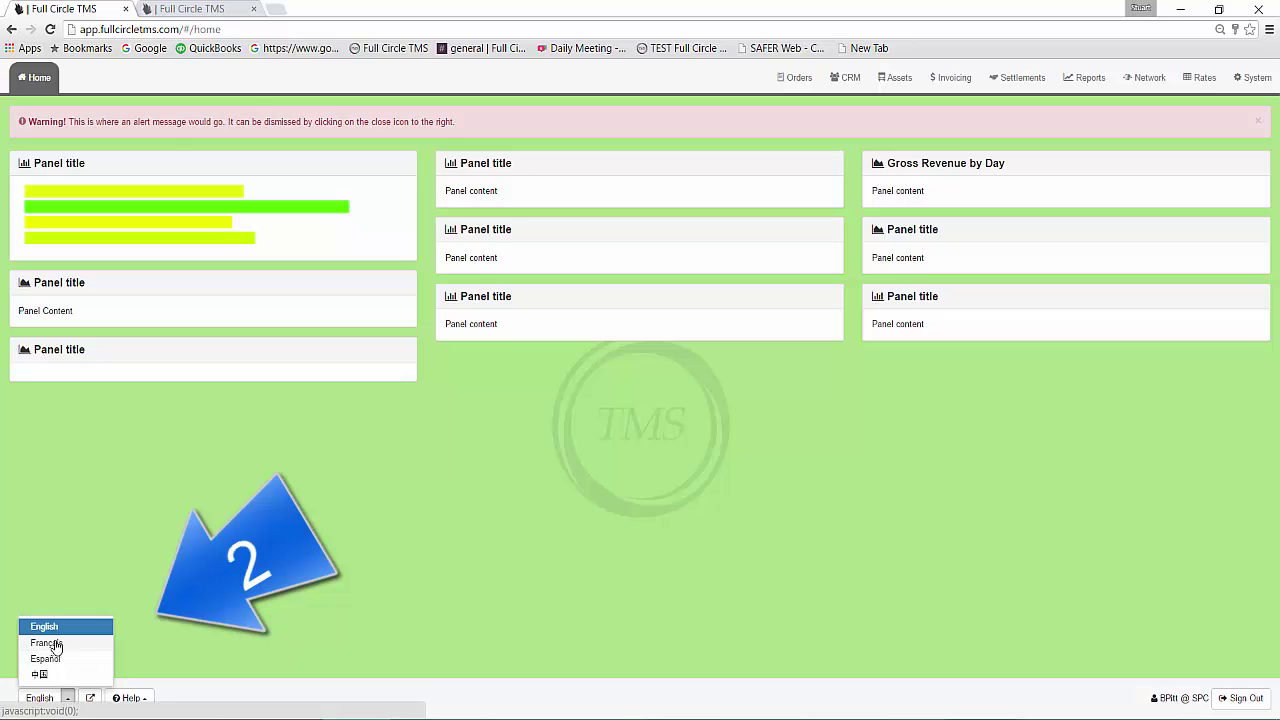
click(50, 675)
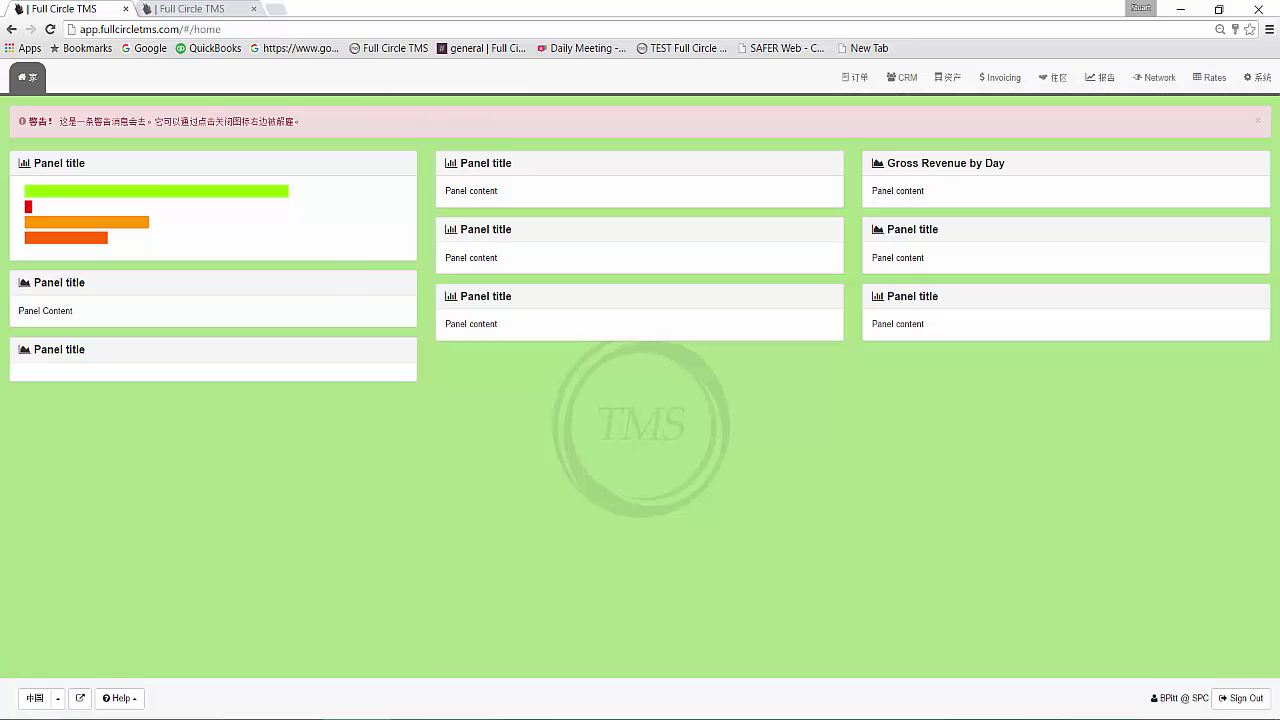
click(57, 703)
click(54, 627)
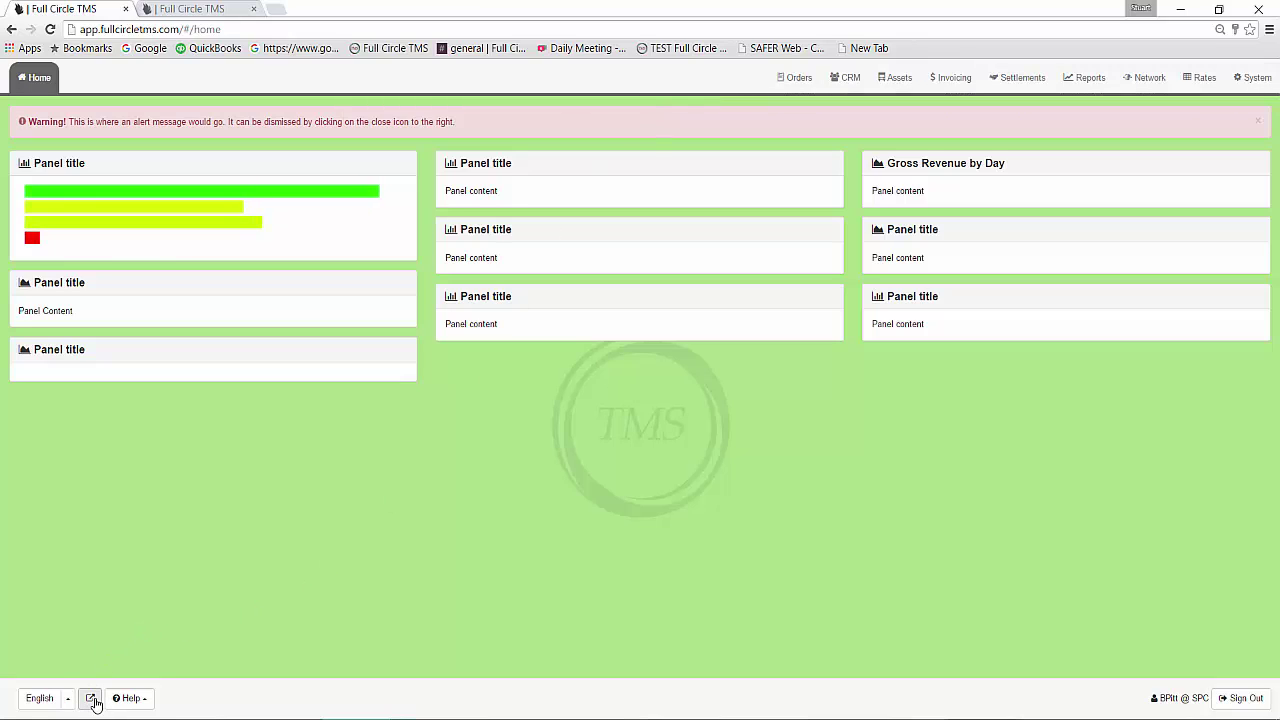
Open another copy of the application in a new browser tab, and open and close the Compliance Overview help video.
click(91, 699)
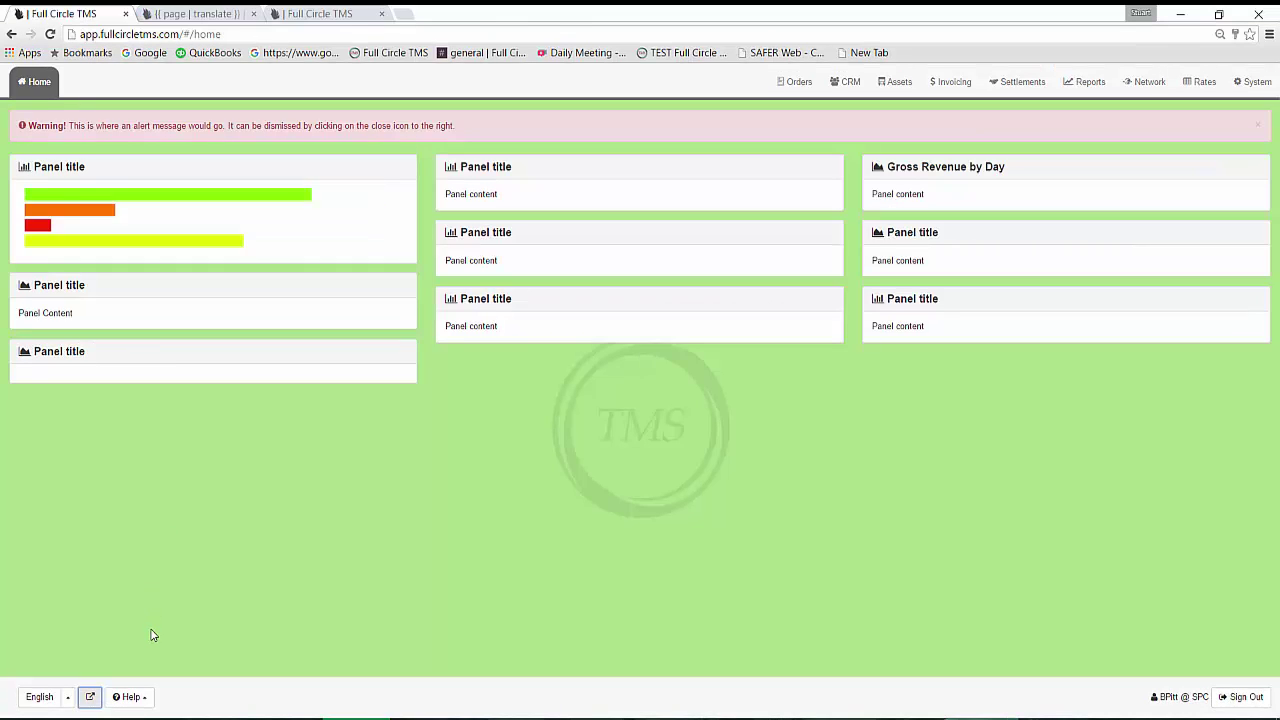
click(150, 698)
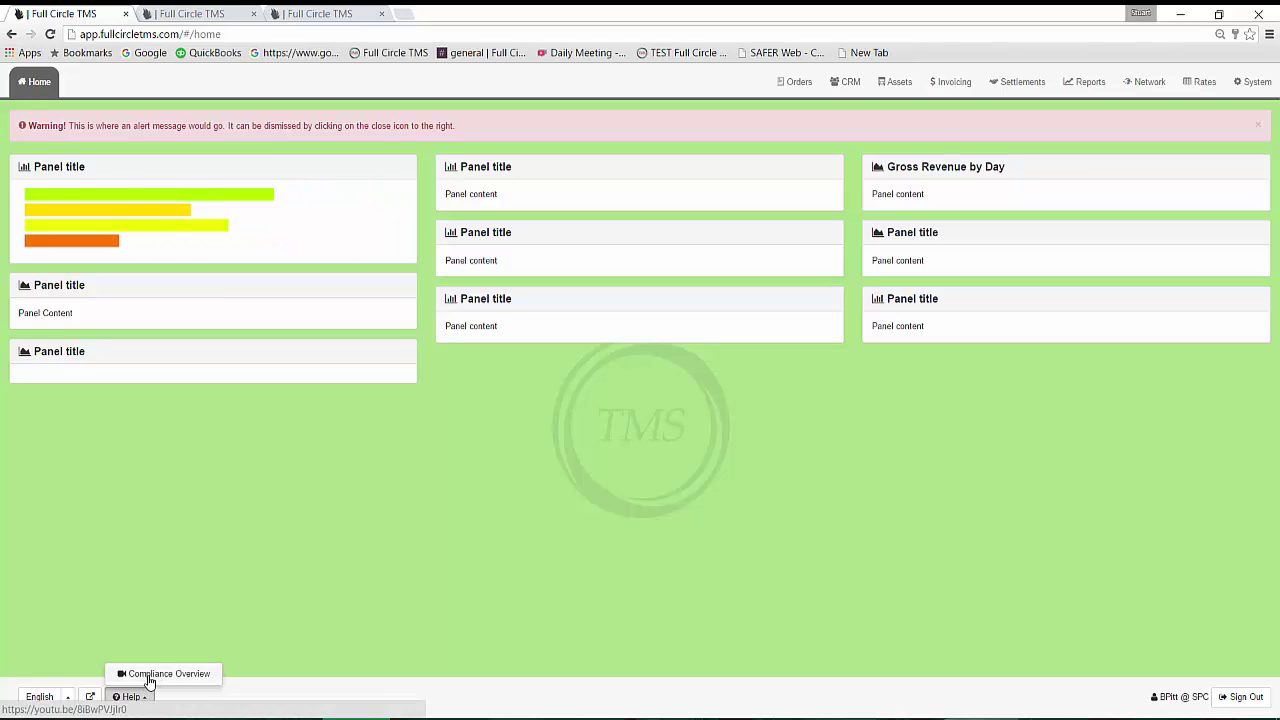
click(149, 676)
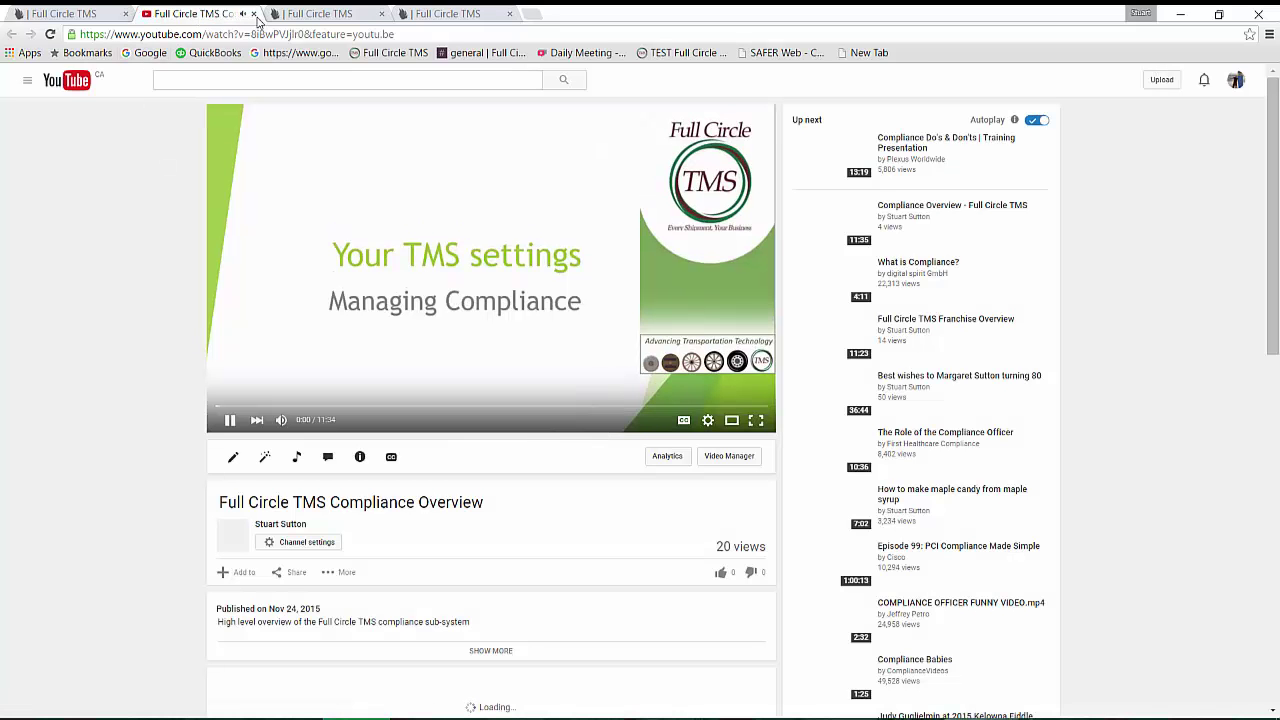
click(254, 14)
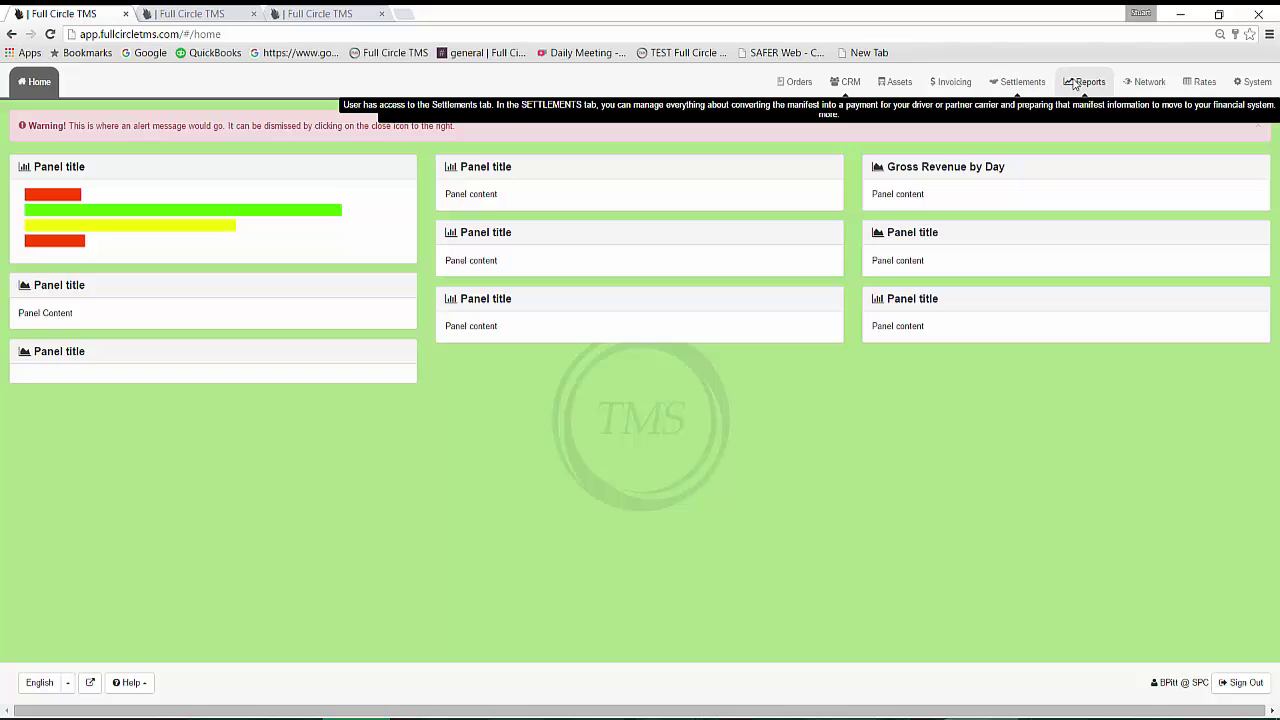
Open the Manage Users list in the System settings.
click(1255, 88)
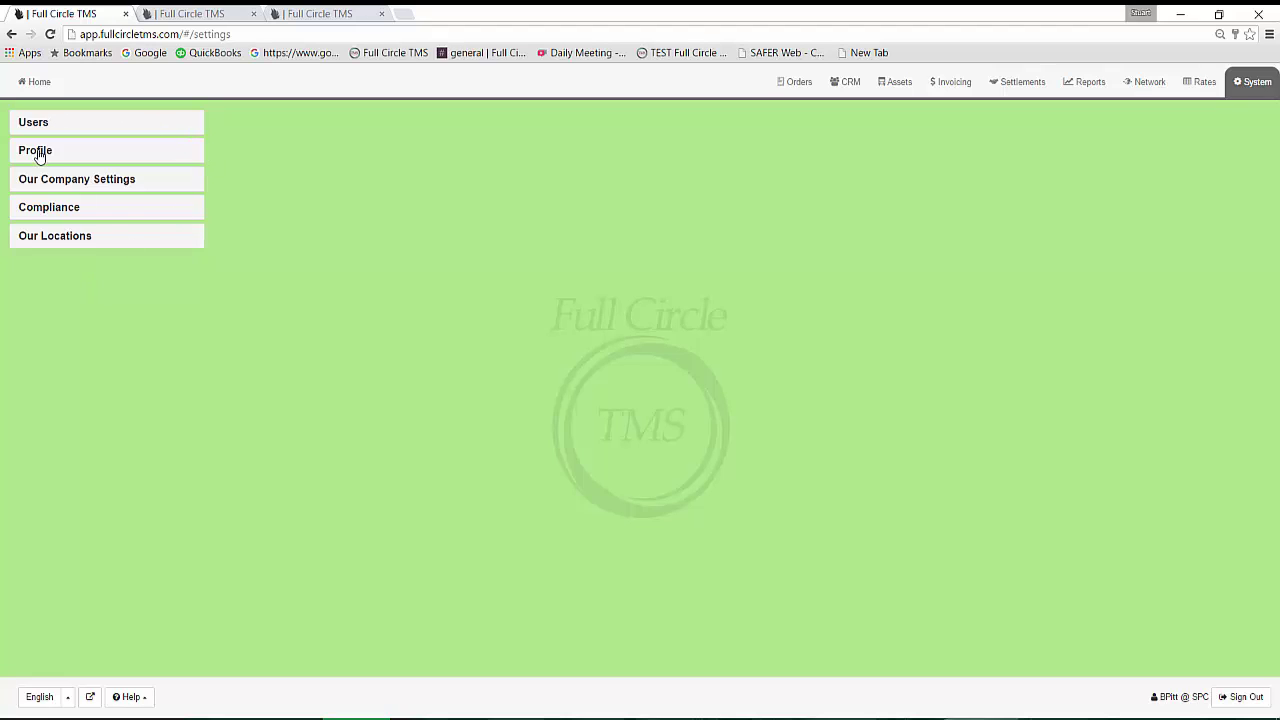
click(45, 185)
double_click(46, 208)
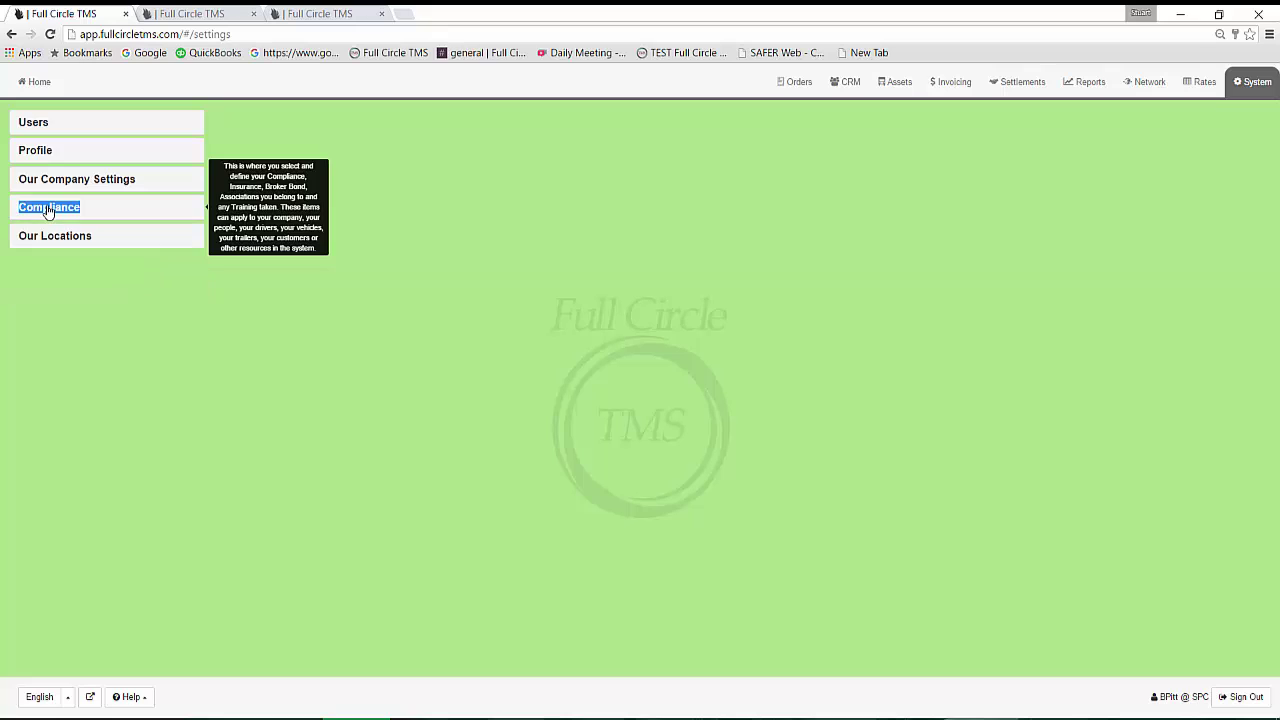
click(33, 123)
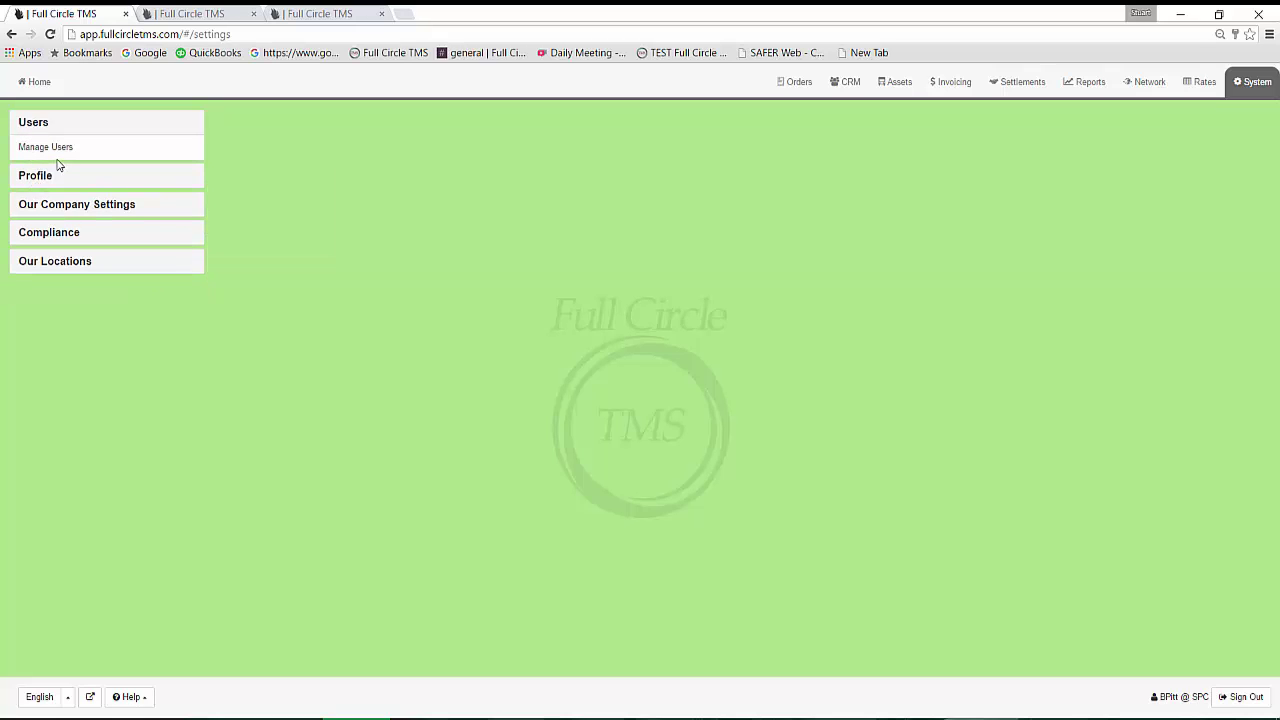
click(50, 150)
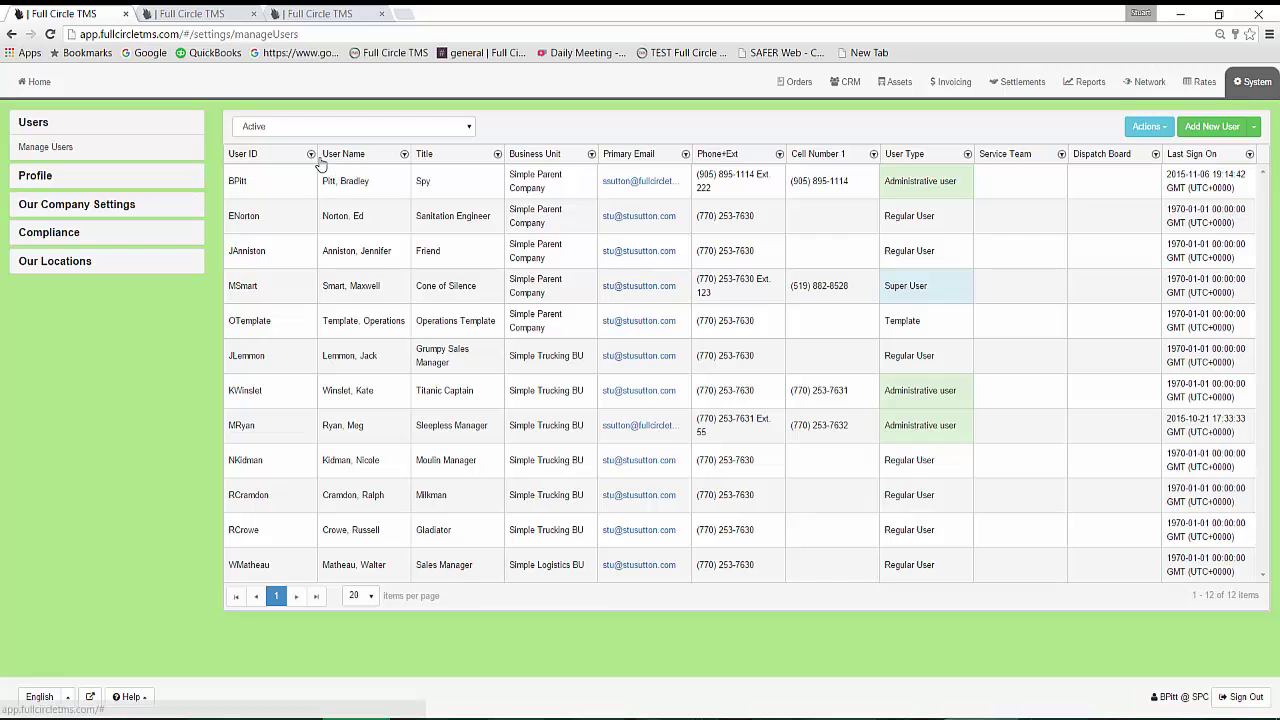
Widen and re-narrow the User ID column, and cycle its sorting through ascending and descending back to unsorted.
drag(317, 152, 414, 150)
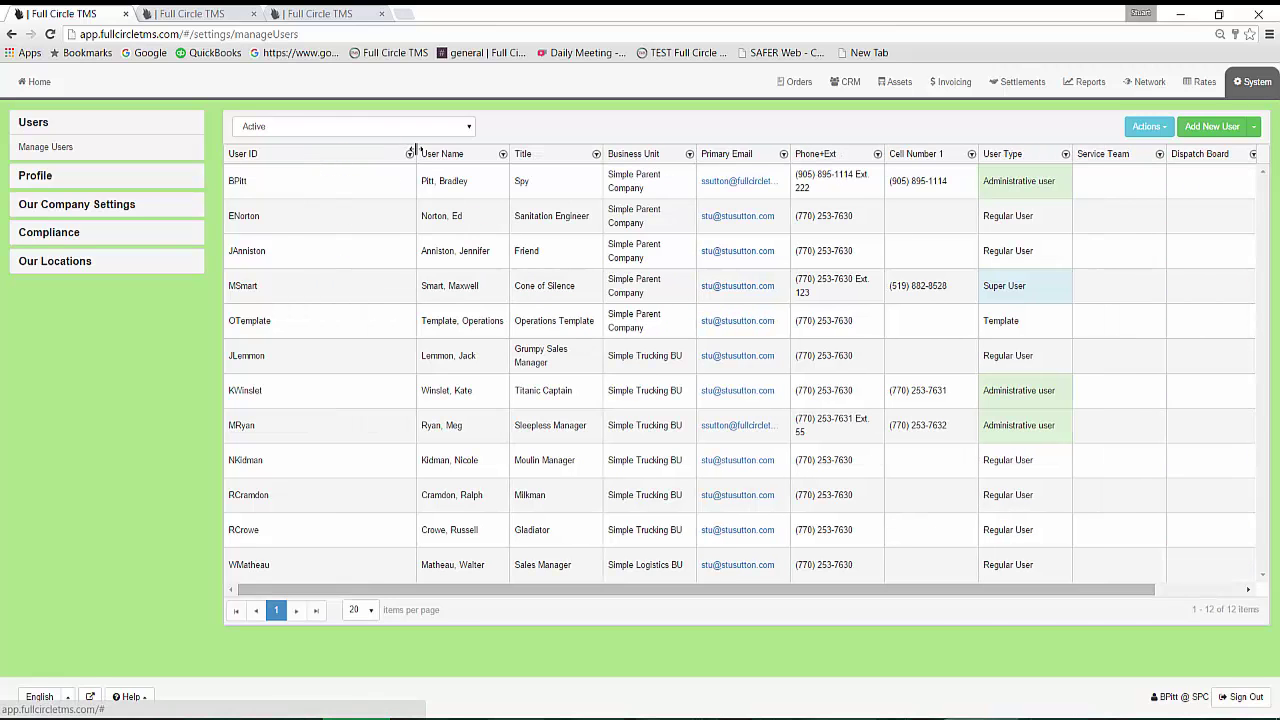
drag(325, 153, 316, 156)
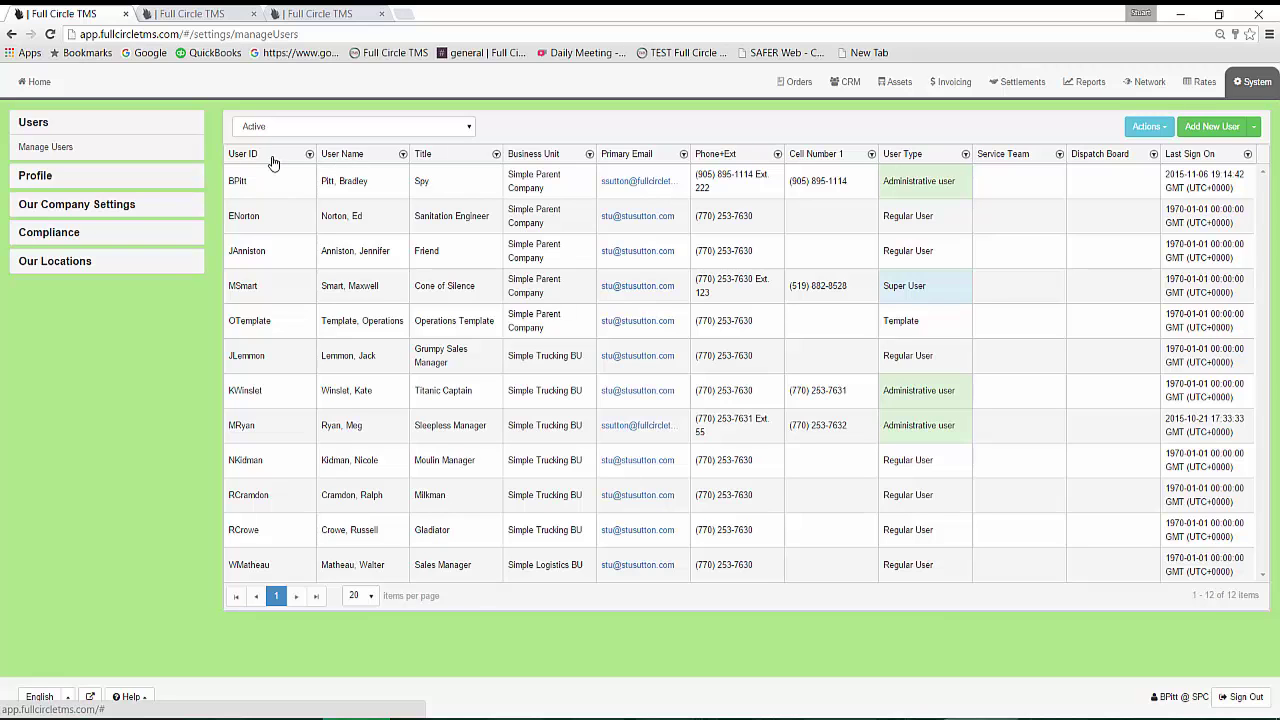
click(271, 160)
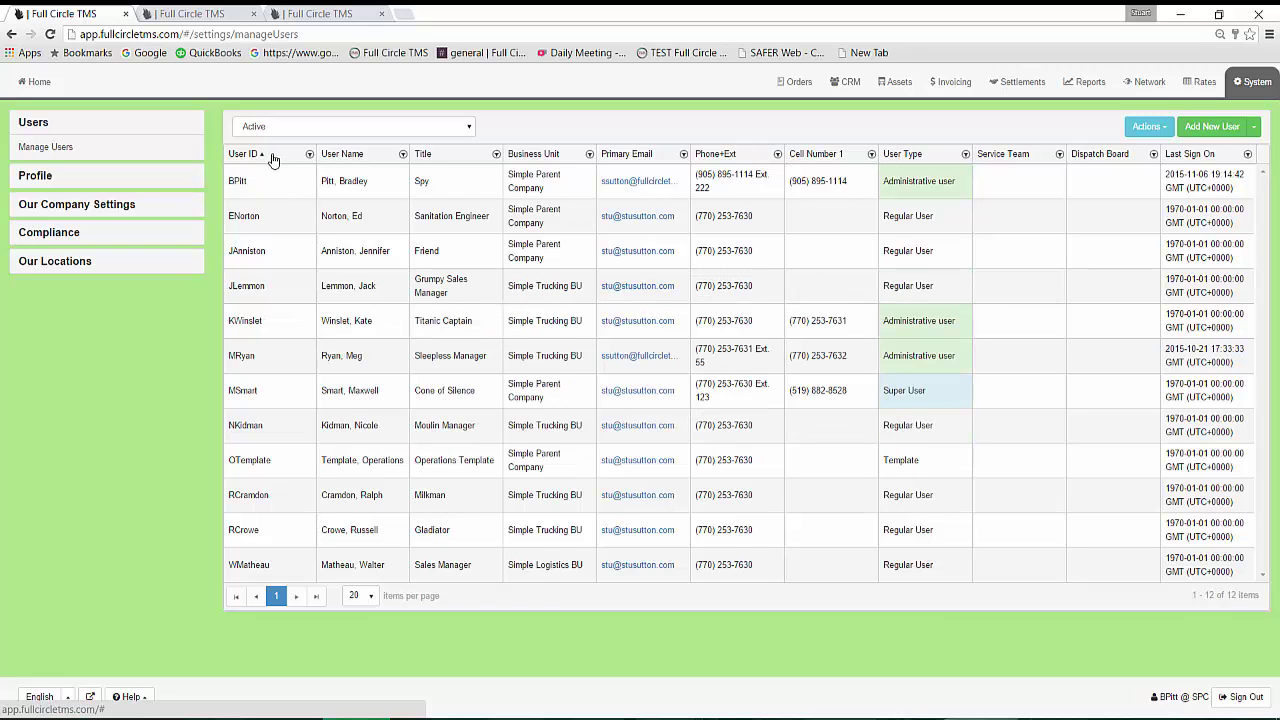
click(272, 160)
click(277, 163)
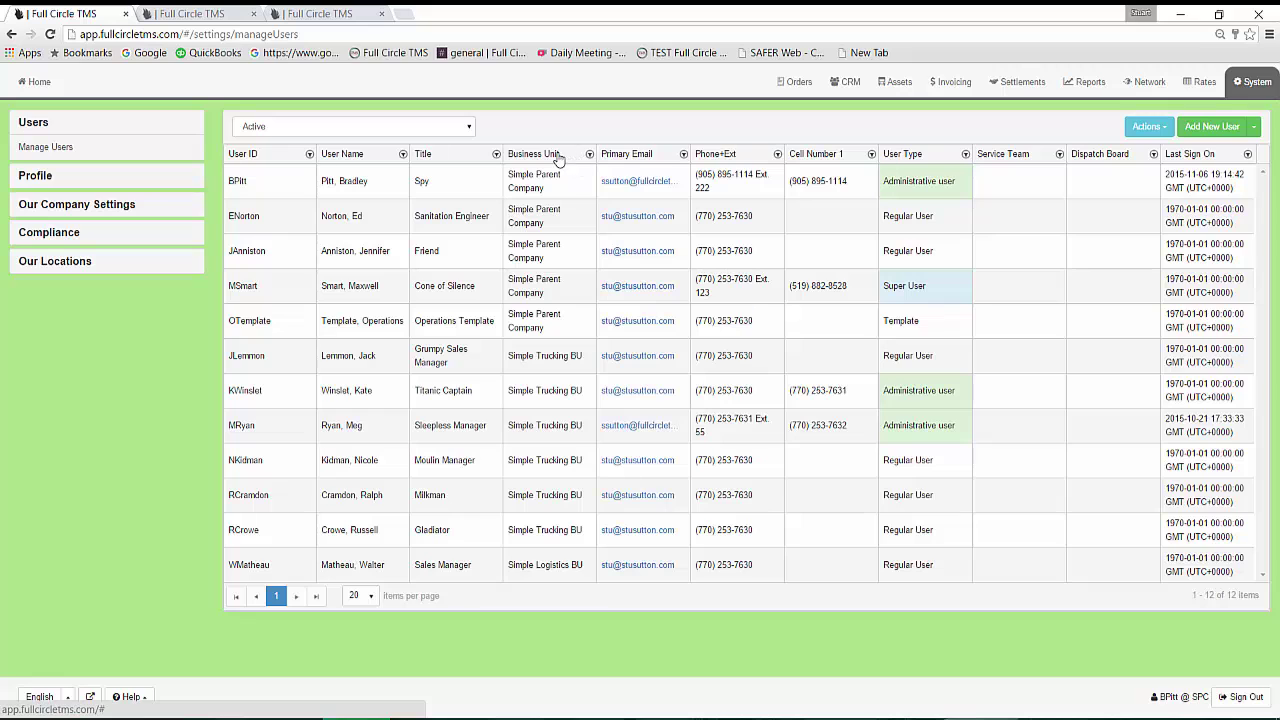
Reorder the user list columns, placing Business Unit just before User Type and Cell Number 1 just after Title.
drag(555, 157, 870, 160)
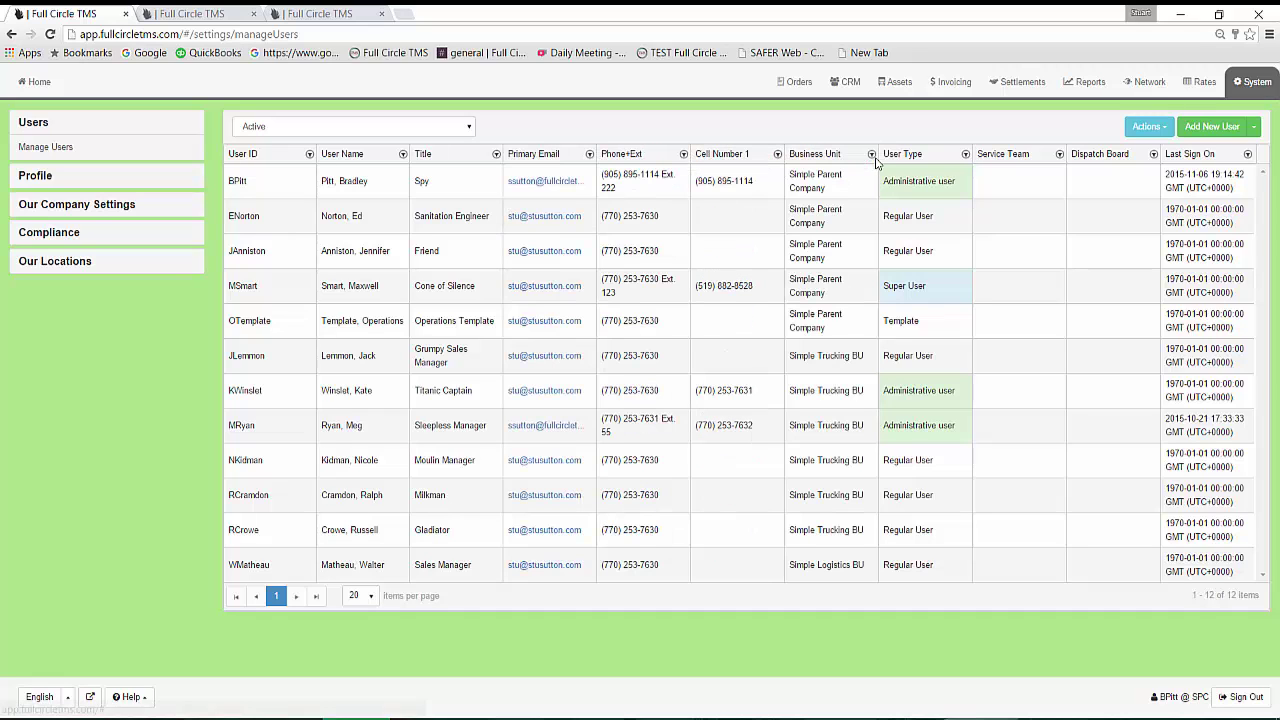
drag(738, 160, 530, 158)
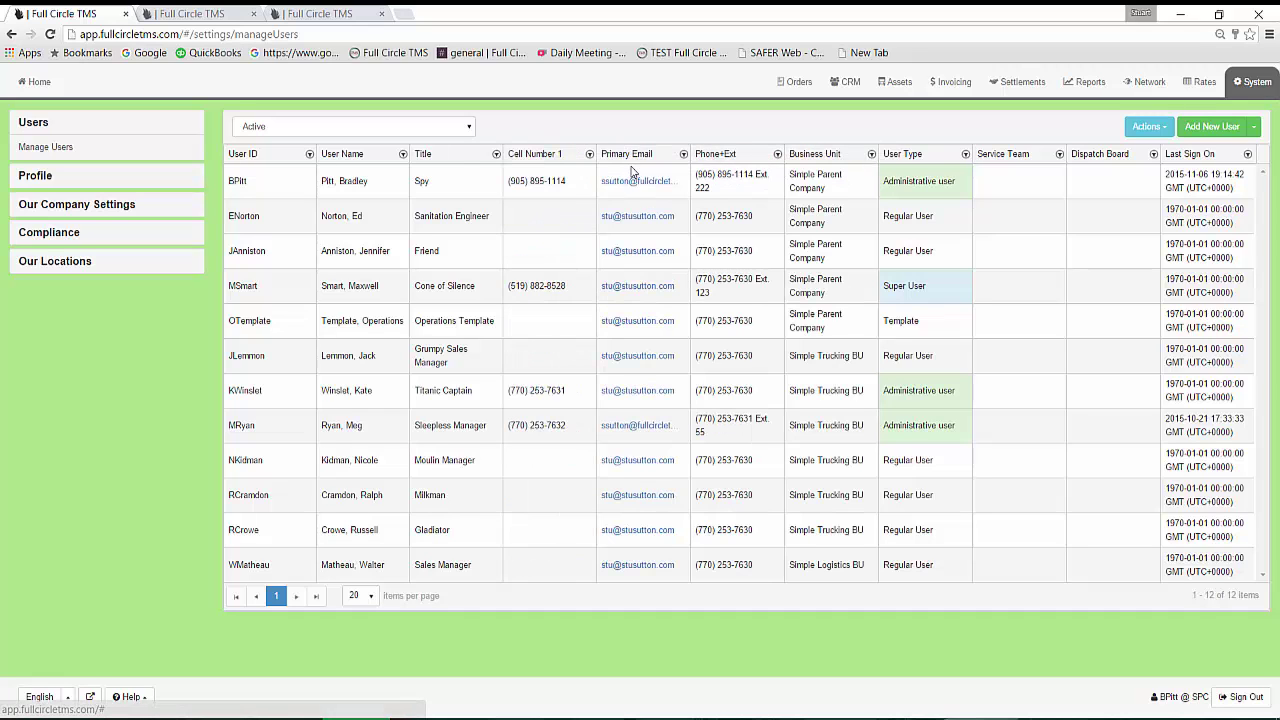
click(309, 155)
click(336, 213)
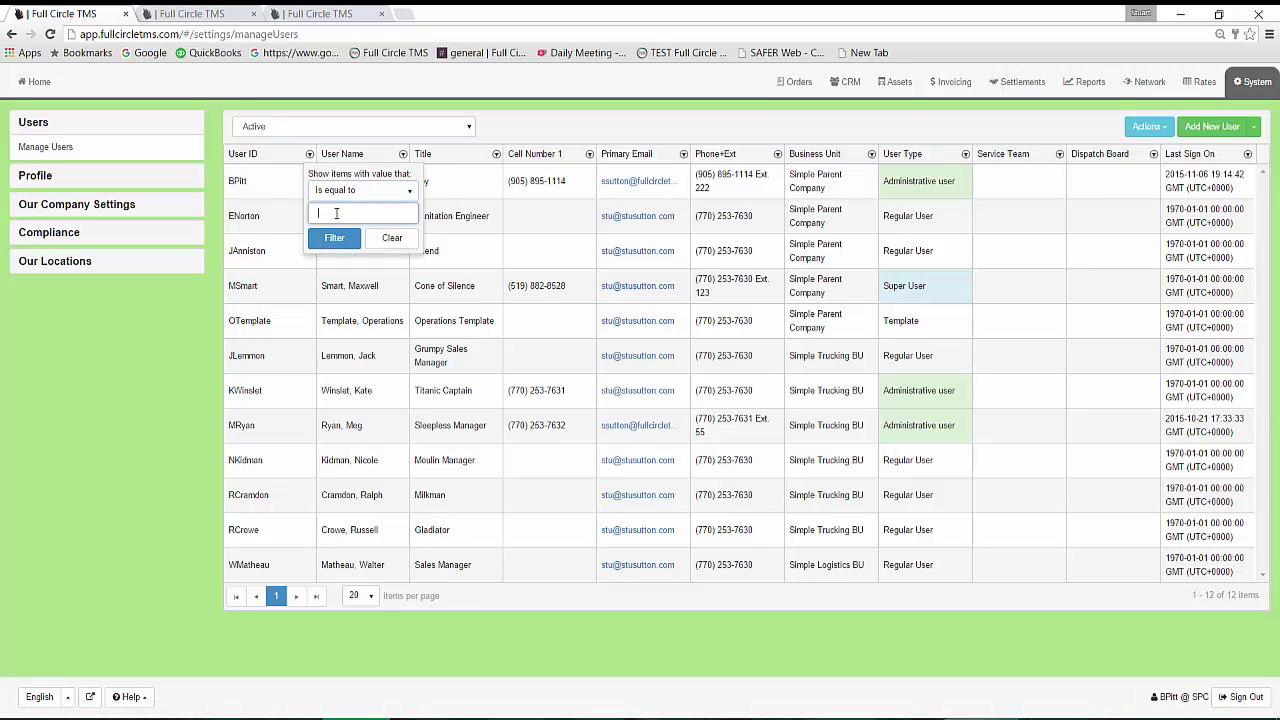
click(392, 240)
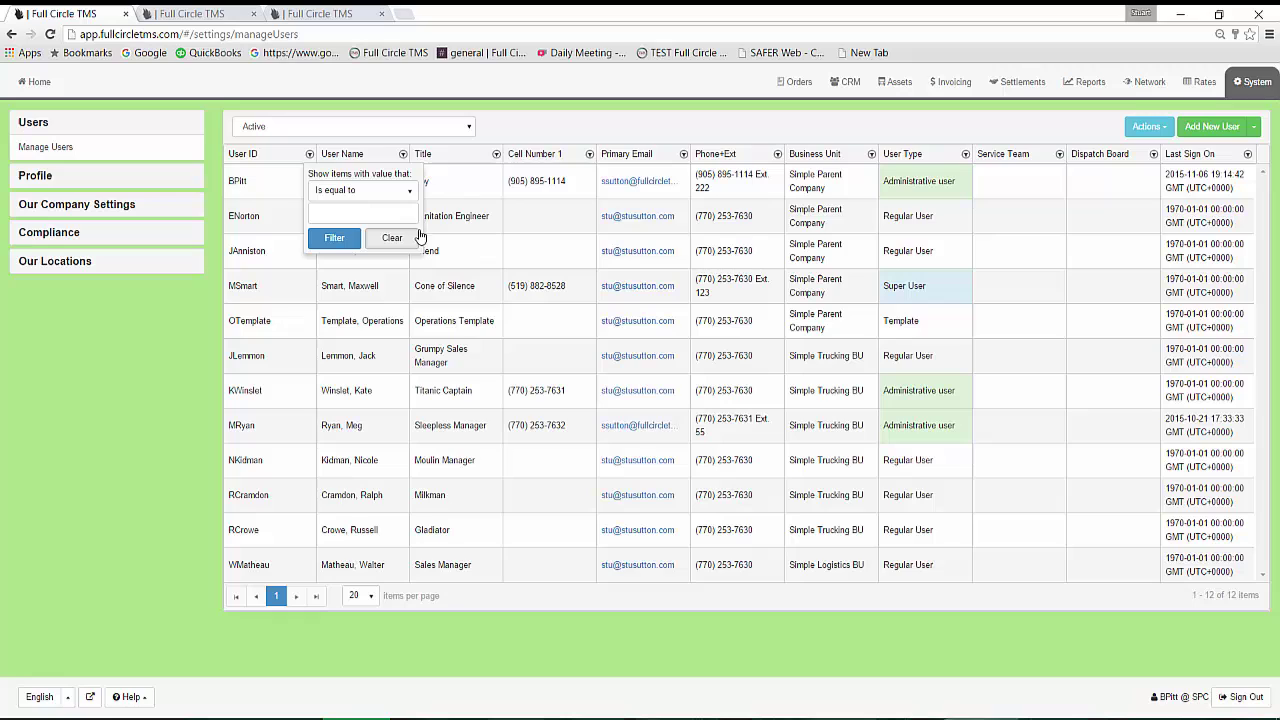
Filter the user list to titles that contain "MAN", and clear that filter again.
click(496, 154)
click(513, 213)
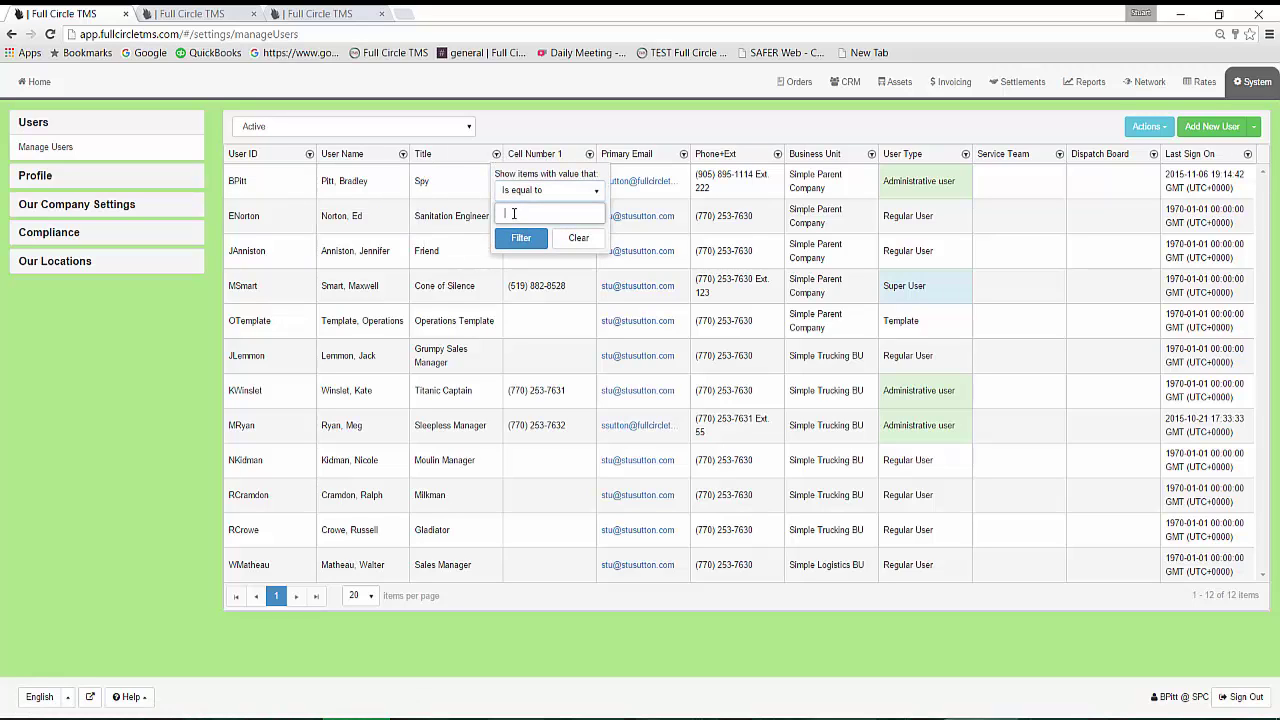
click(530, 190)
click(519, 265)
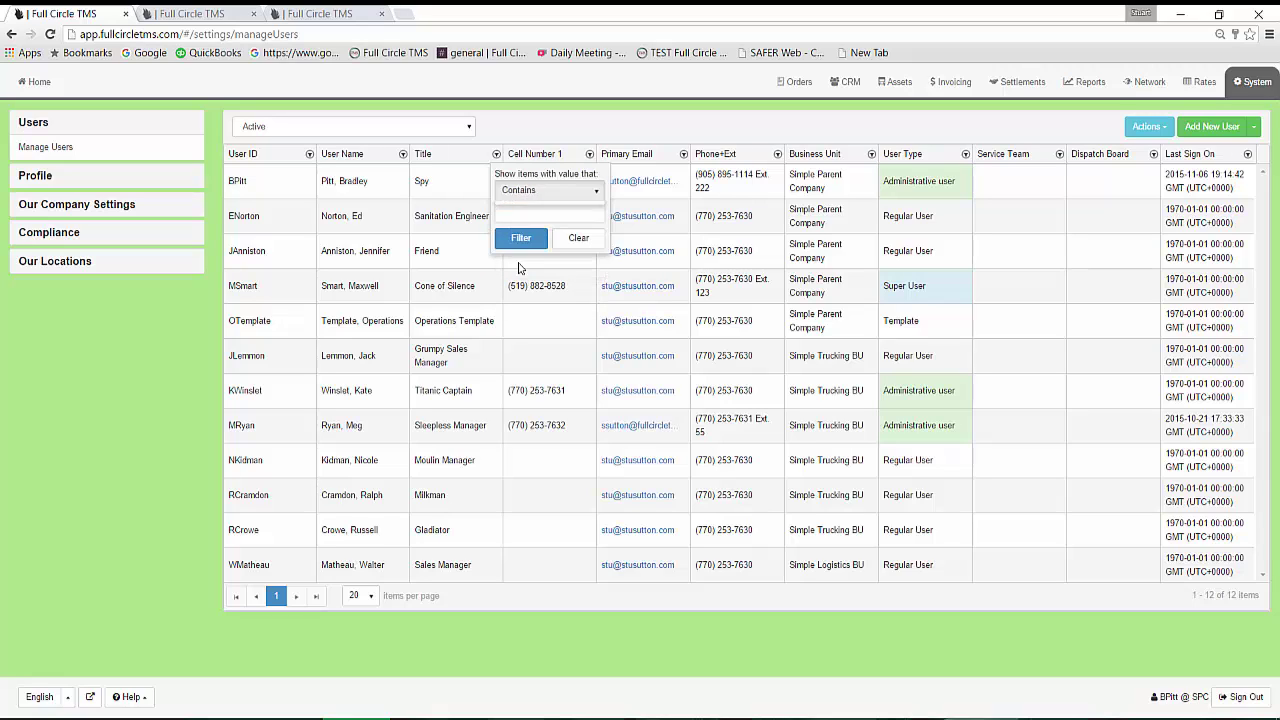
click(518, 211)
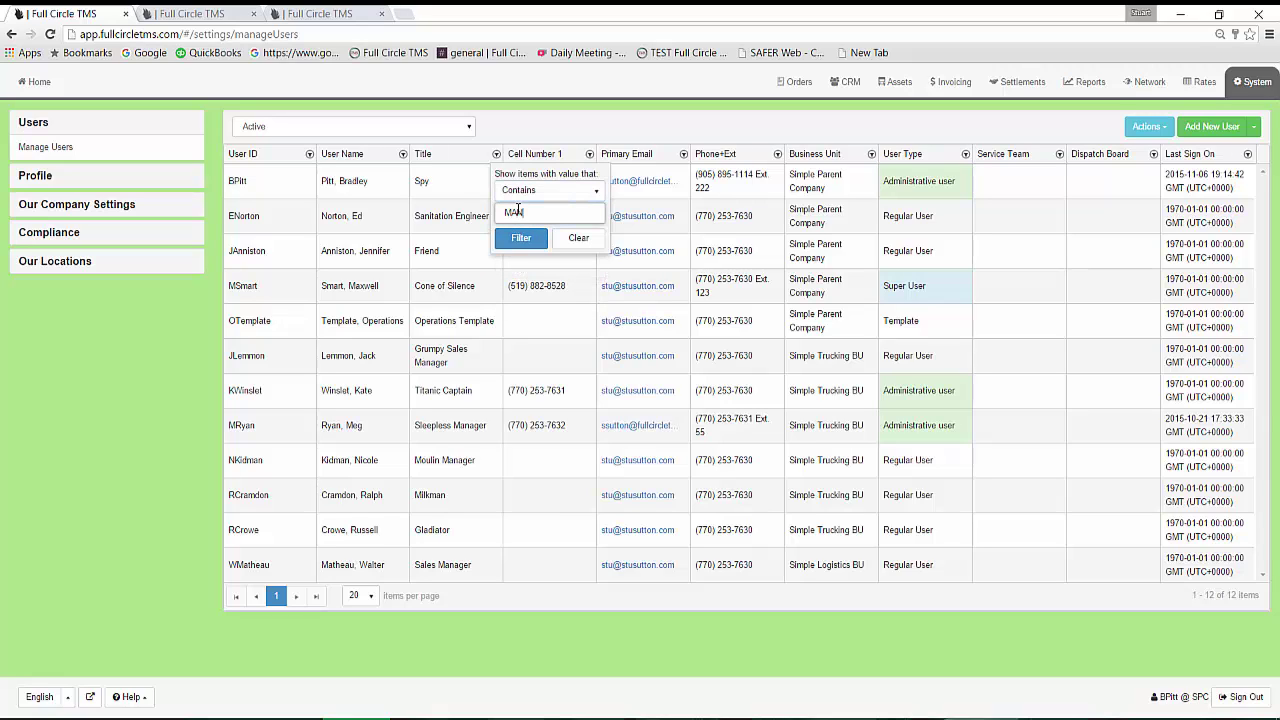
click(522, 240)
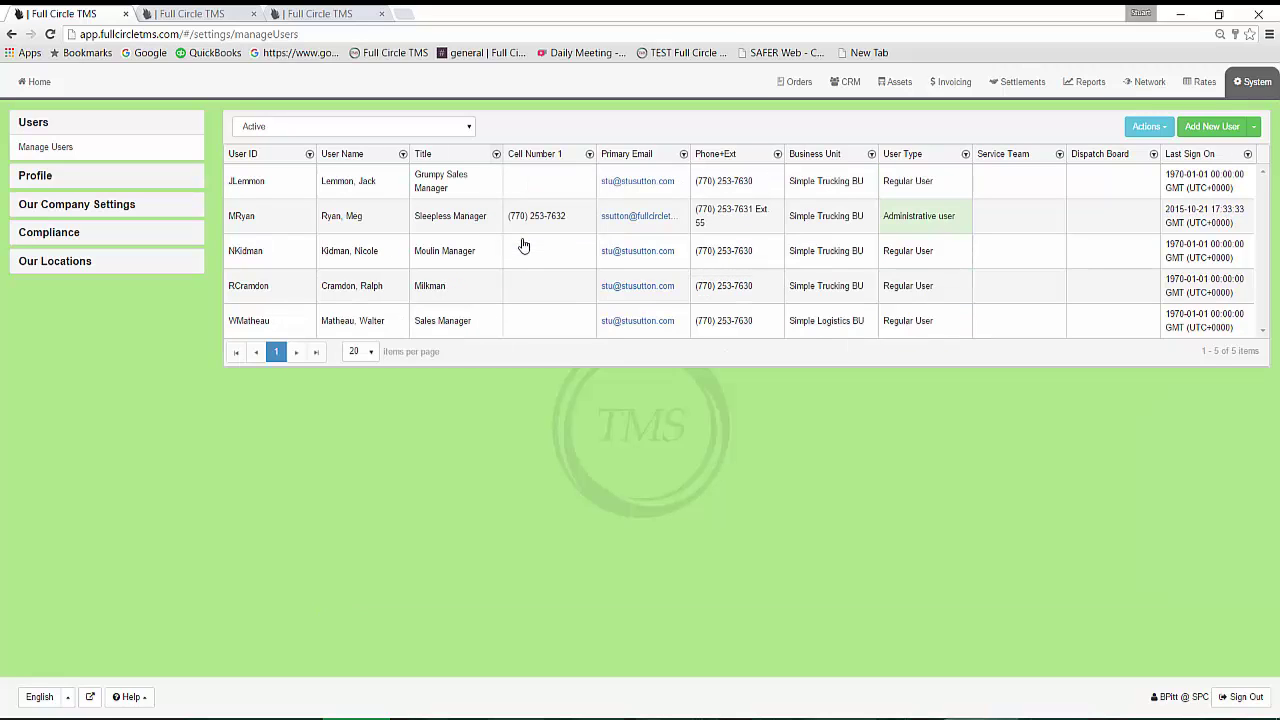
click(497, 156)
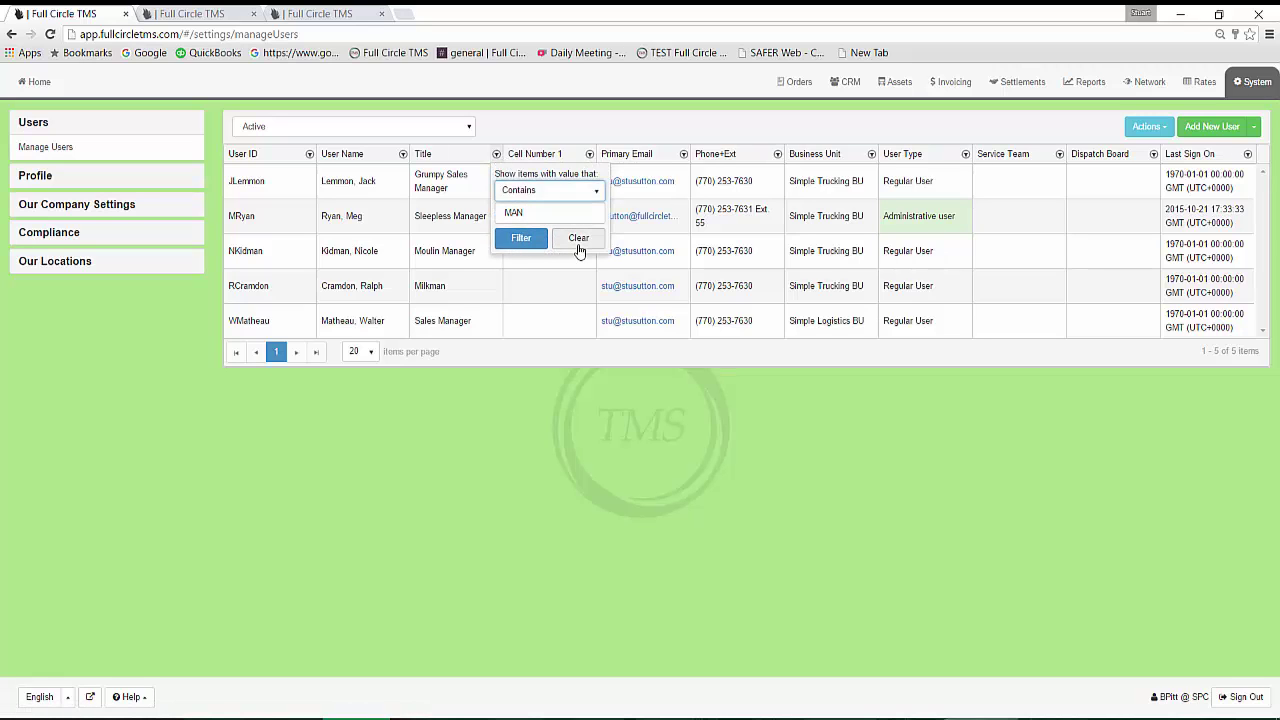
click(578, 250)
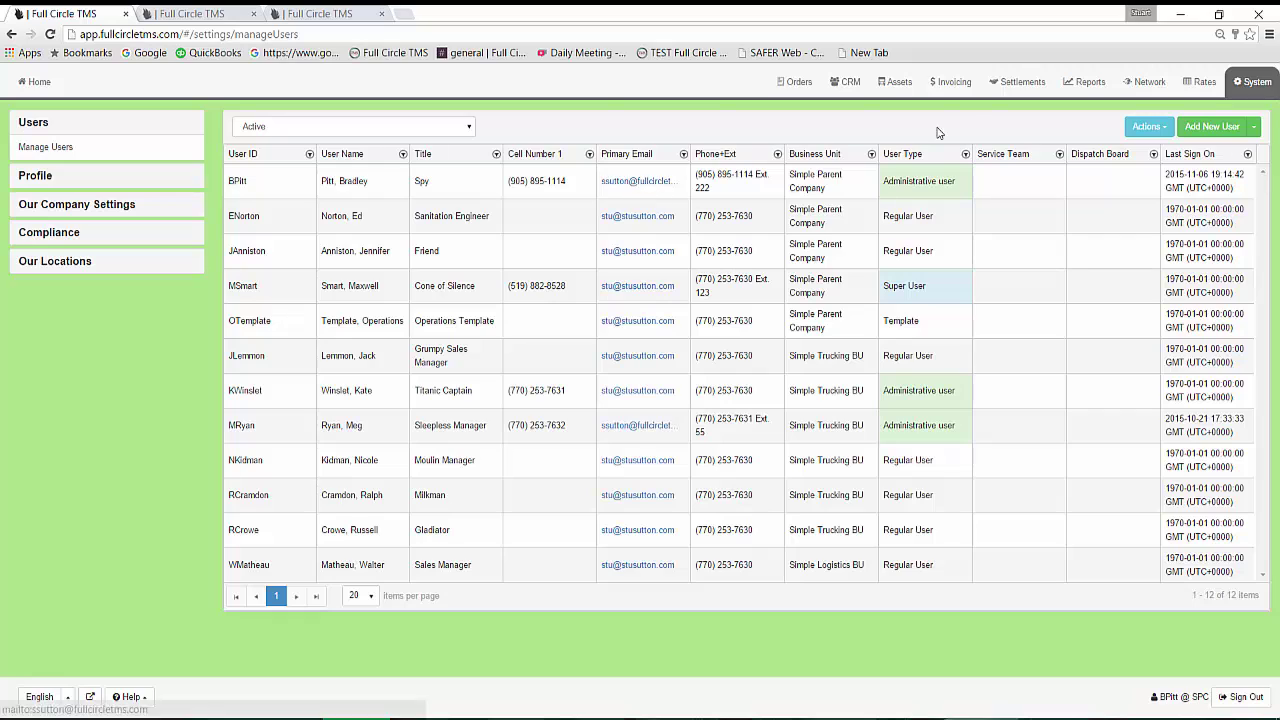
click(470, 128)
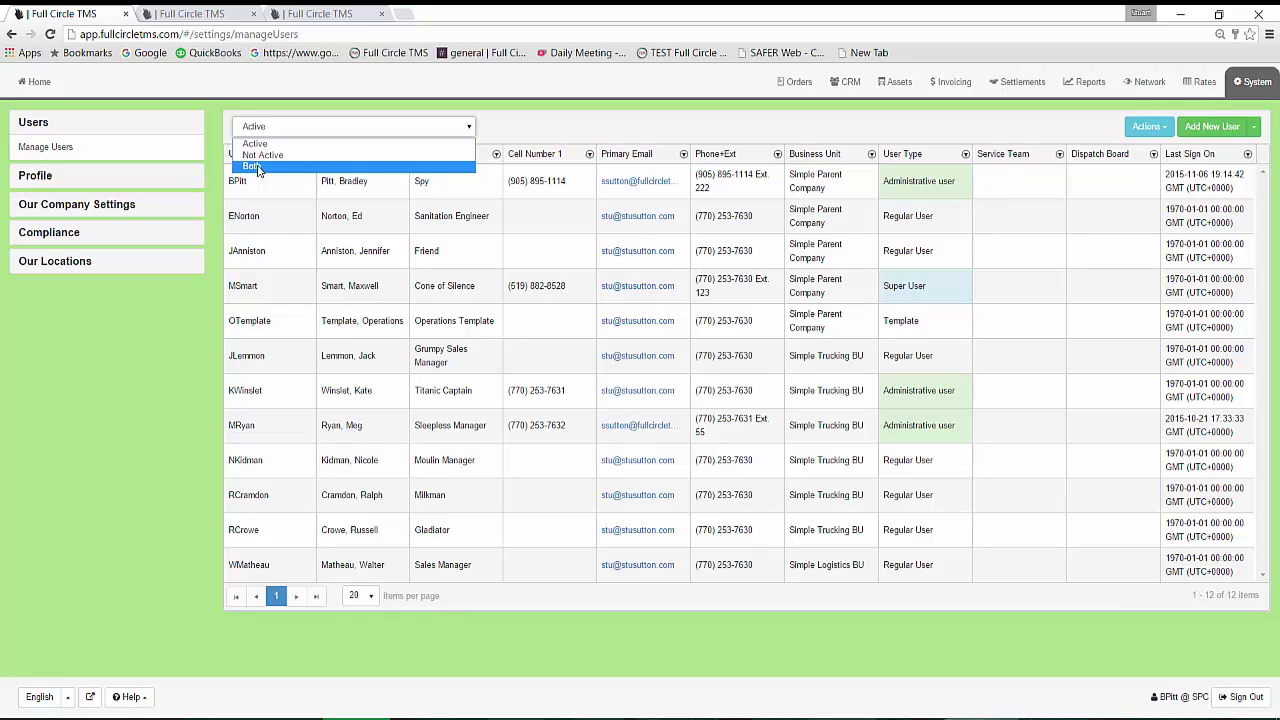
click(577, 127)
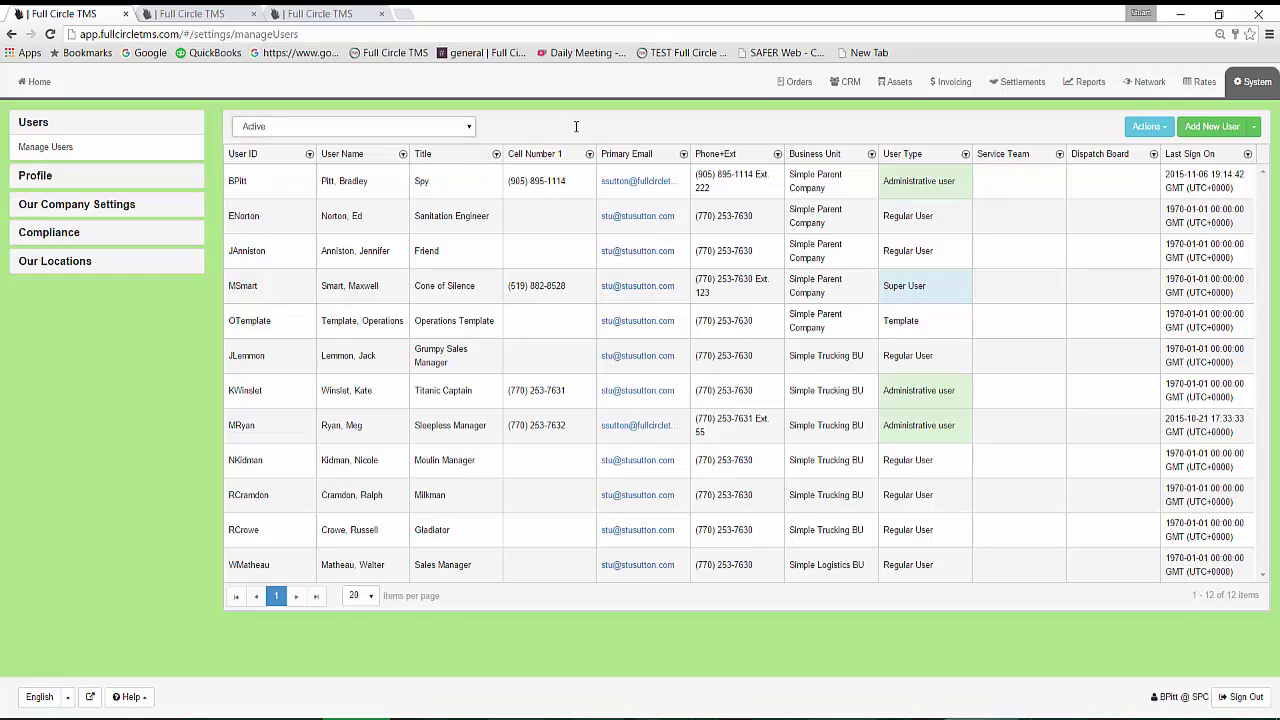
Show the Initials column in the user list.
click(1148, 127)
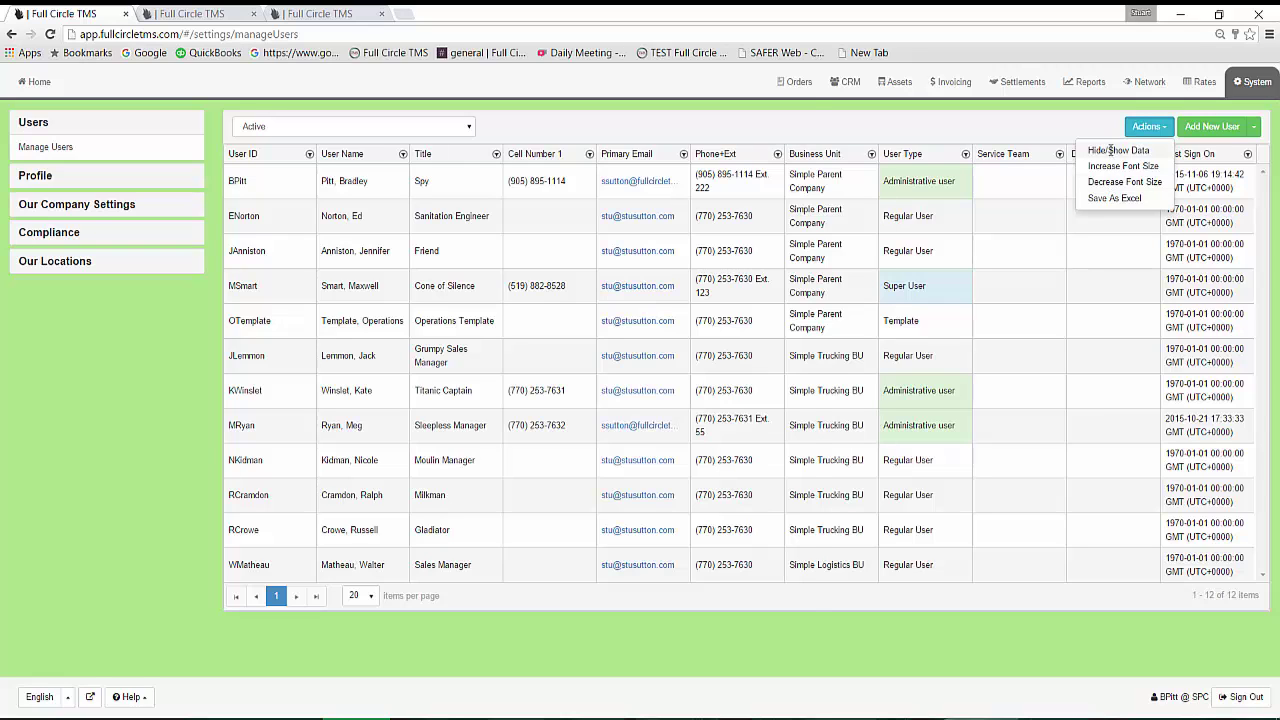
click(1112, 150)
click(696, 174)
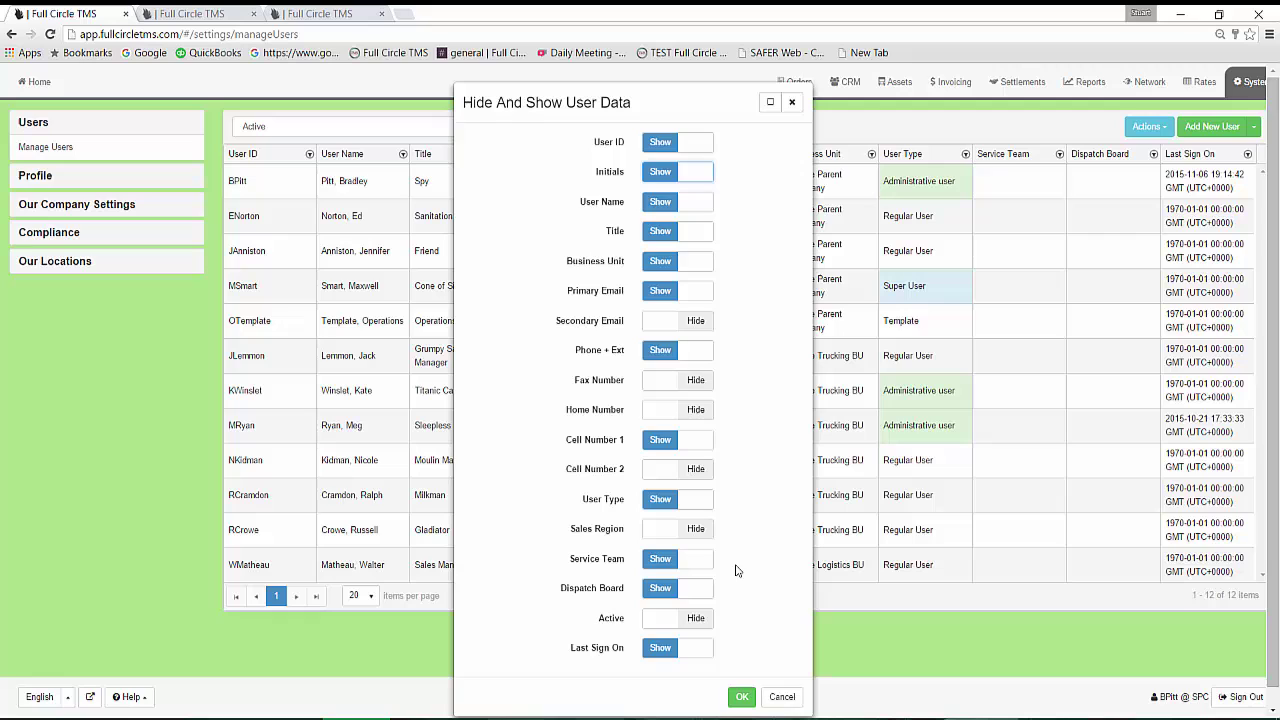
click(741, 697)
Export the user list to an Excel file, and open the exported workbook to check it before closing it.
click(1124, 130)
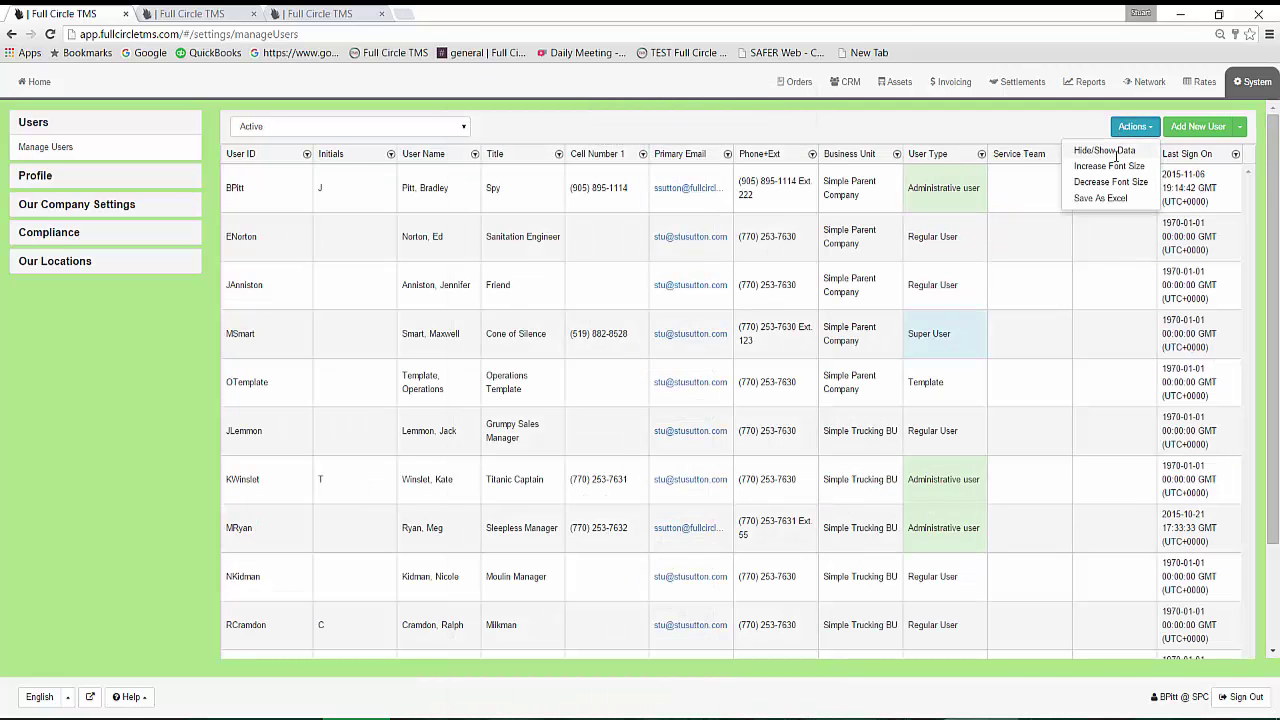
click(1112, 196)
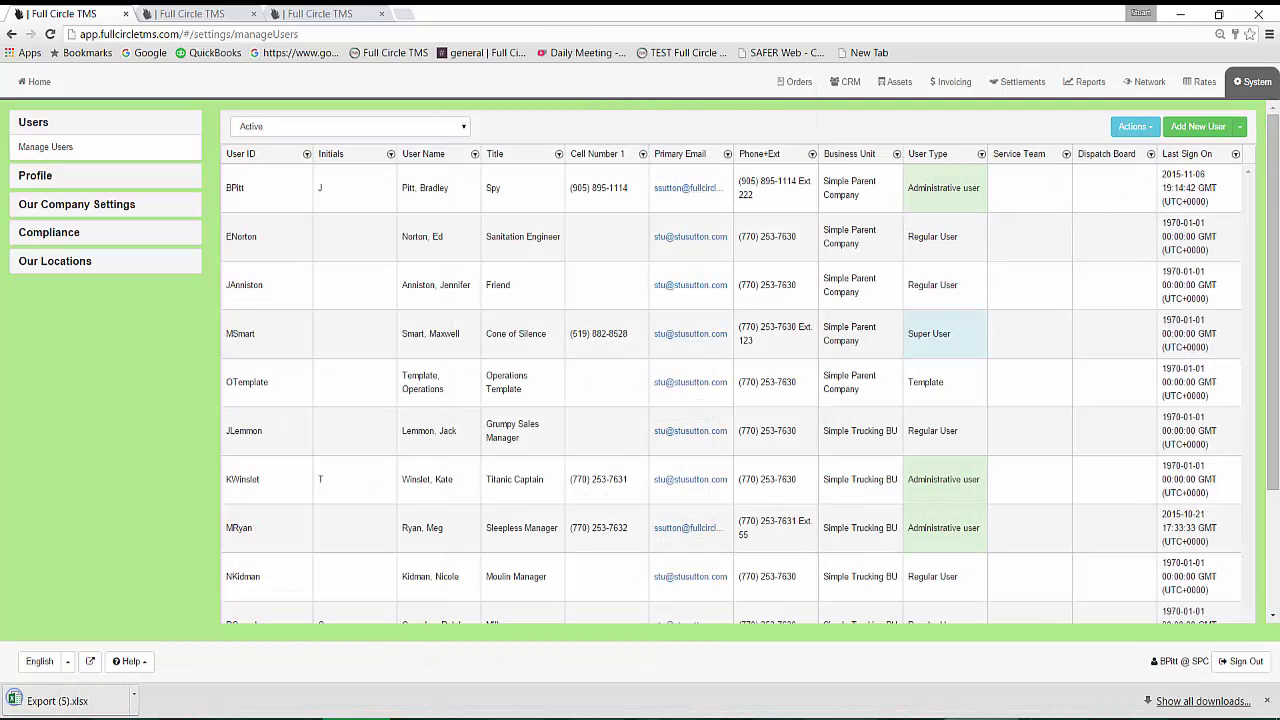
click(77, 704)
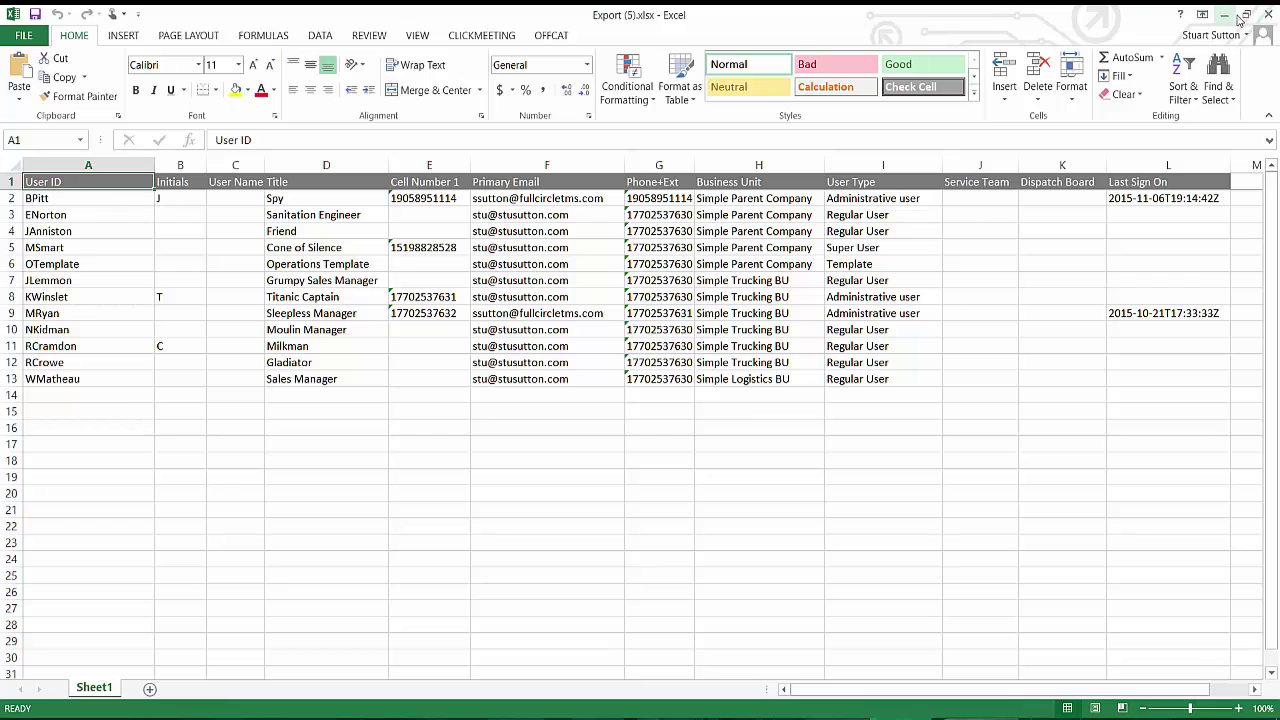
click(1267, 16)
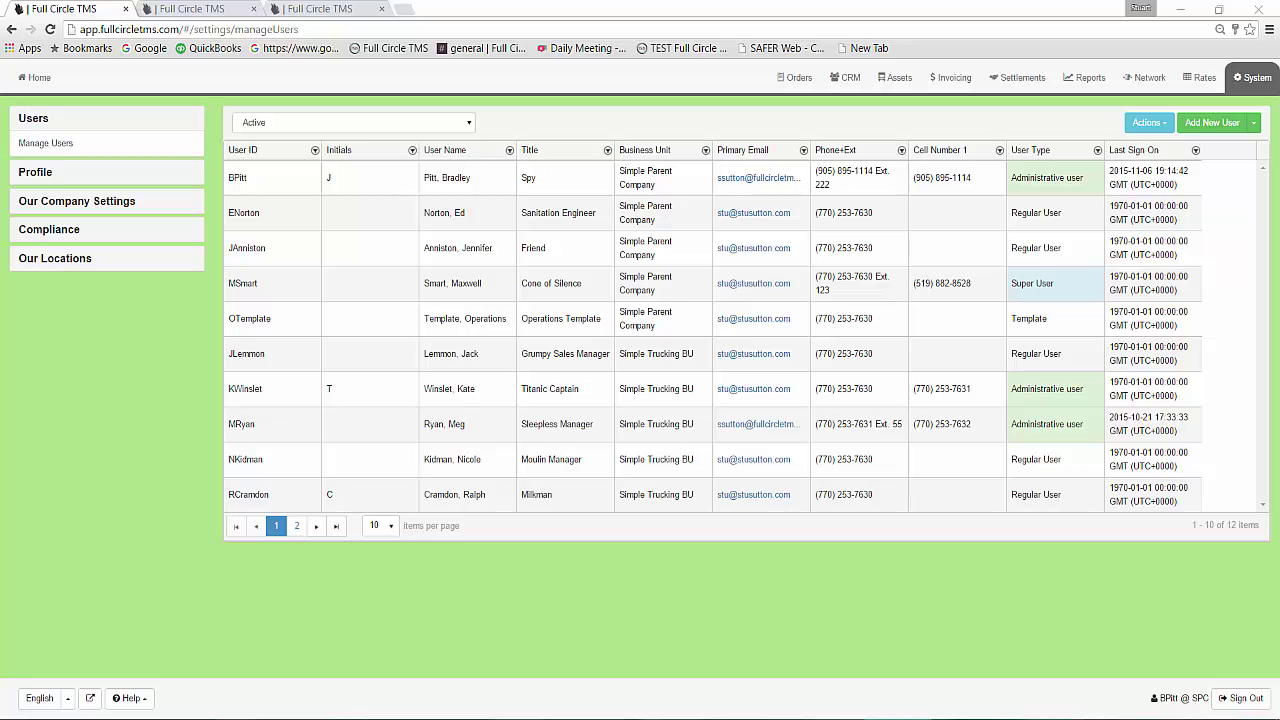
Set the user list to display 20 items per page.
click(384, 530)
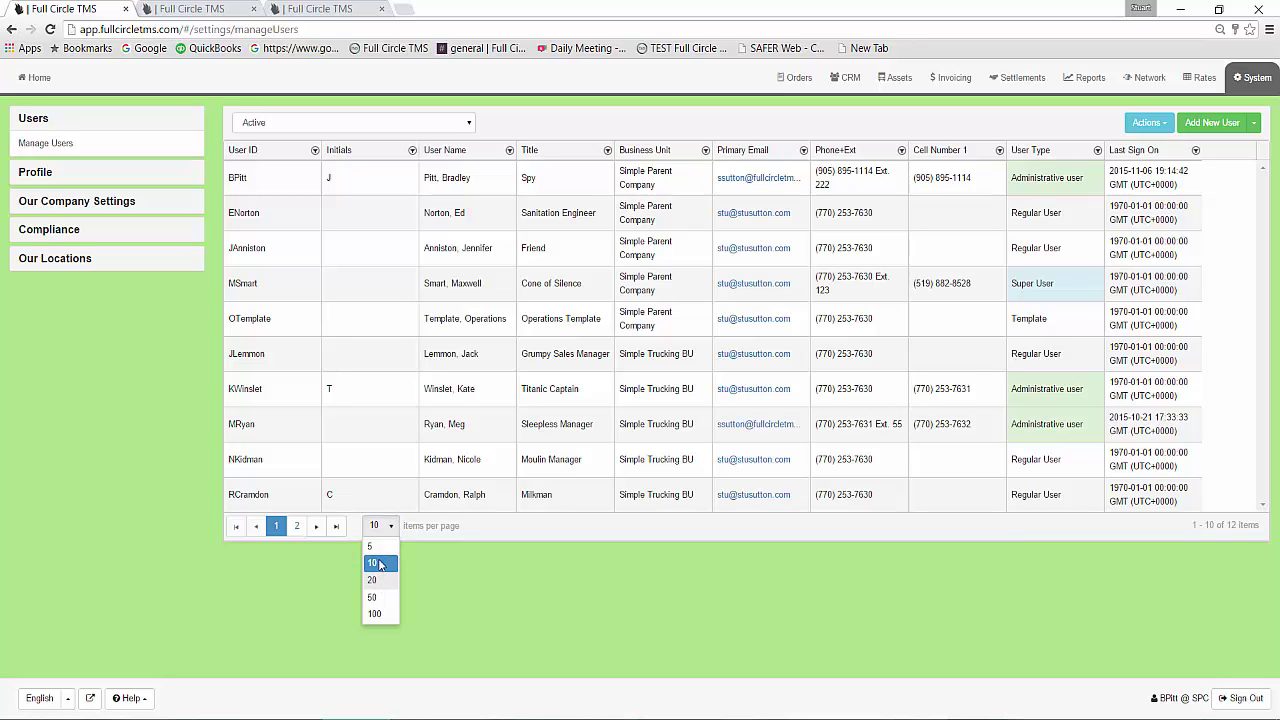
click(374, 580)
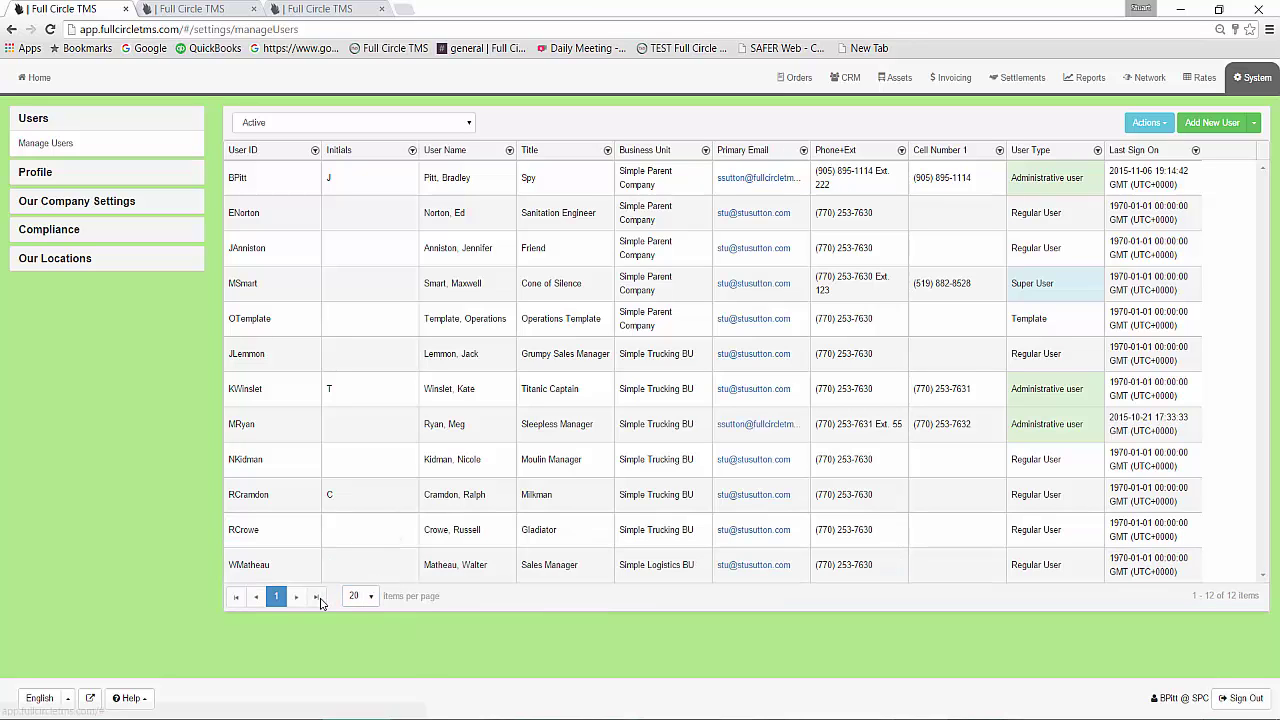
Set the user list to display 10 items per page and go to the next page of users.
click(358, 596)
click(360, 632)
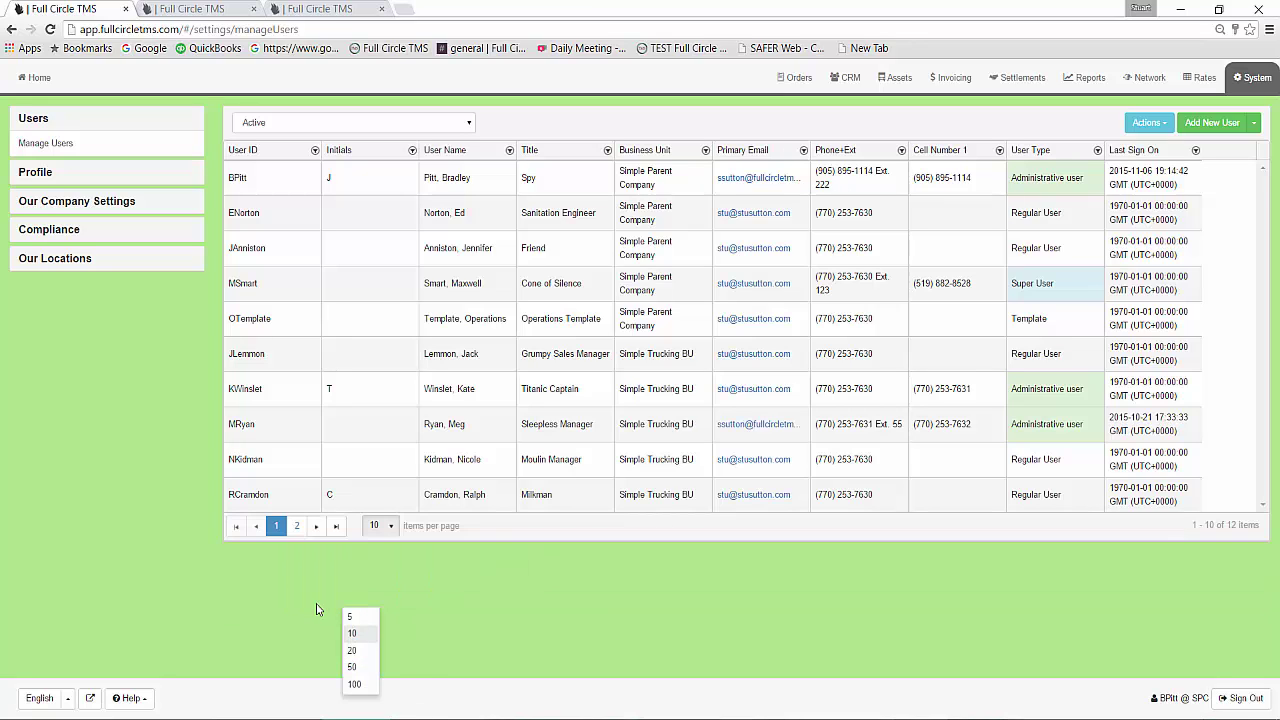
click(314, 527)
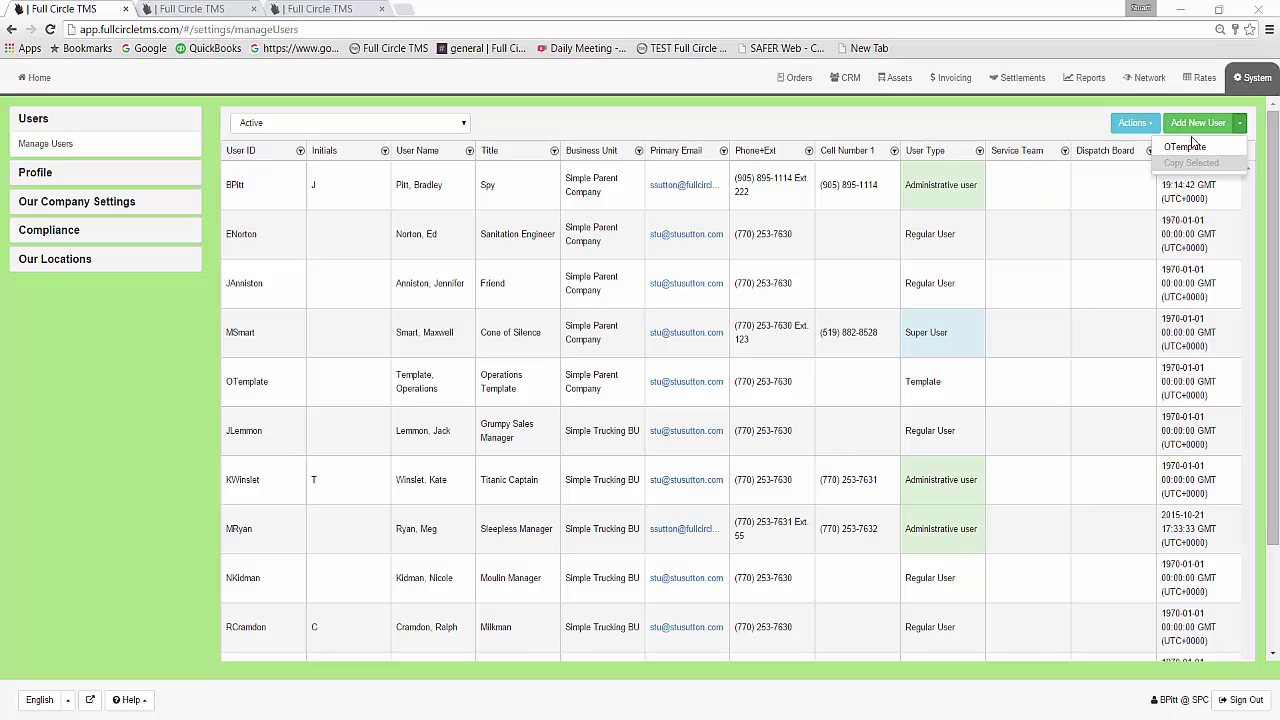
Open the profile of the user titled Sanitation Engineer to view its details, and return to the Manage Users list.
click(247, 249)
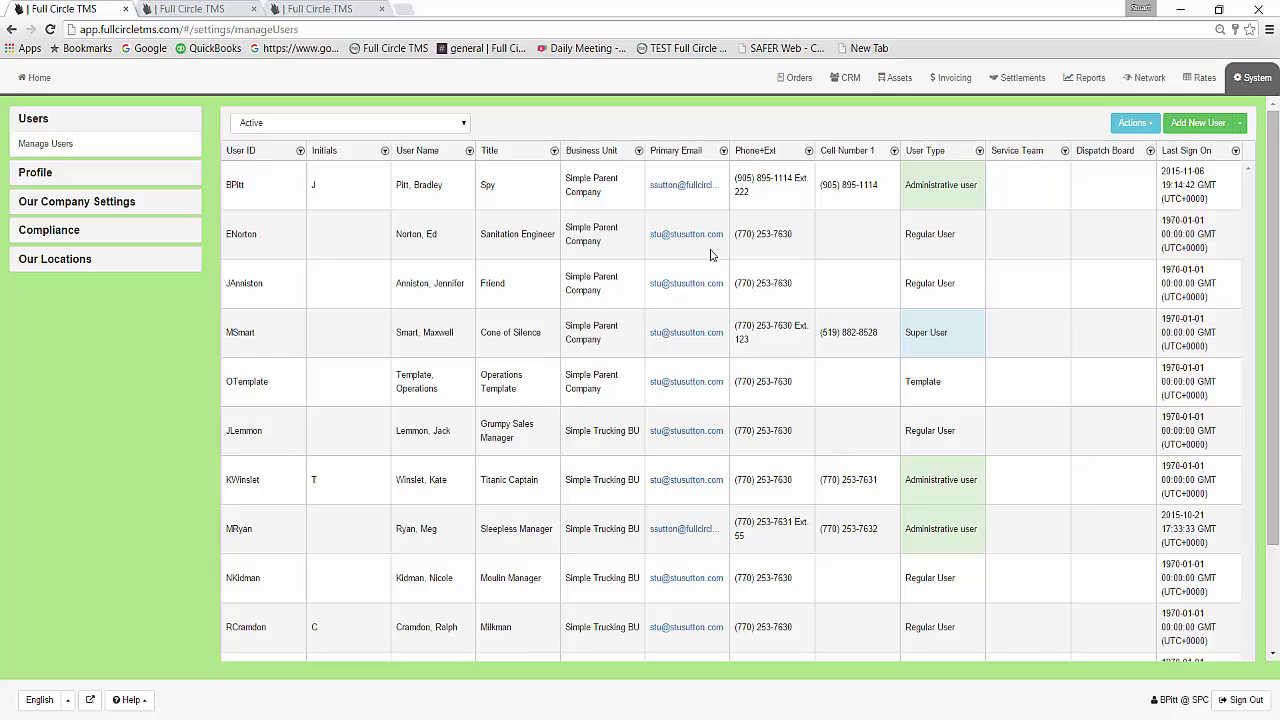
double_click(300, 244)
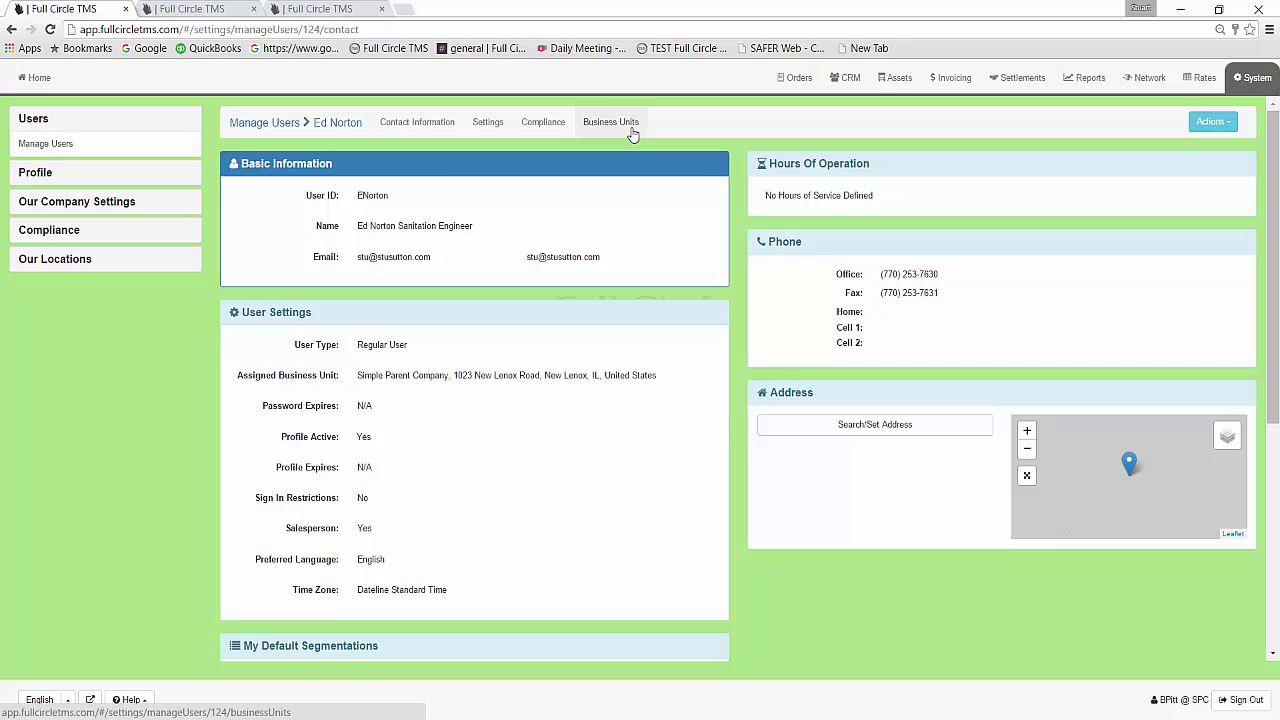
click(252, 123)
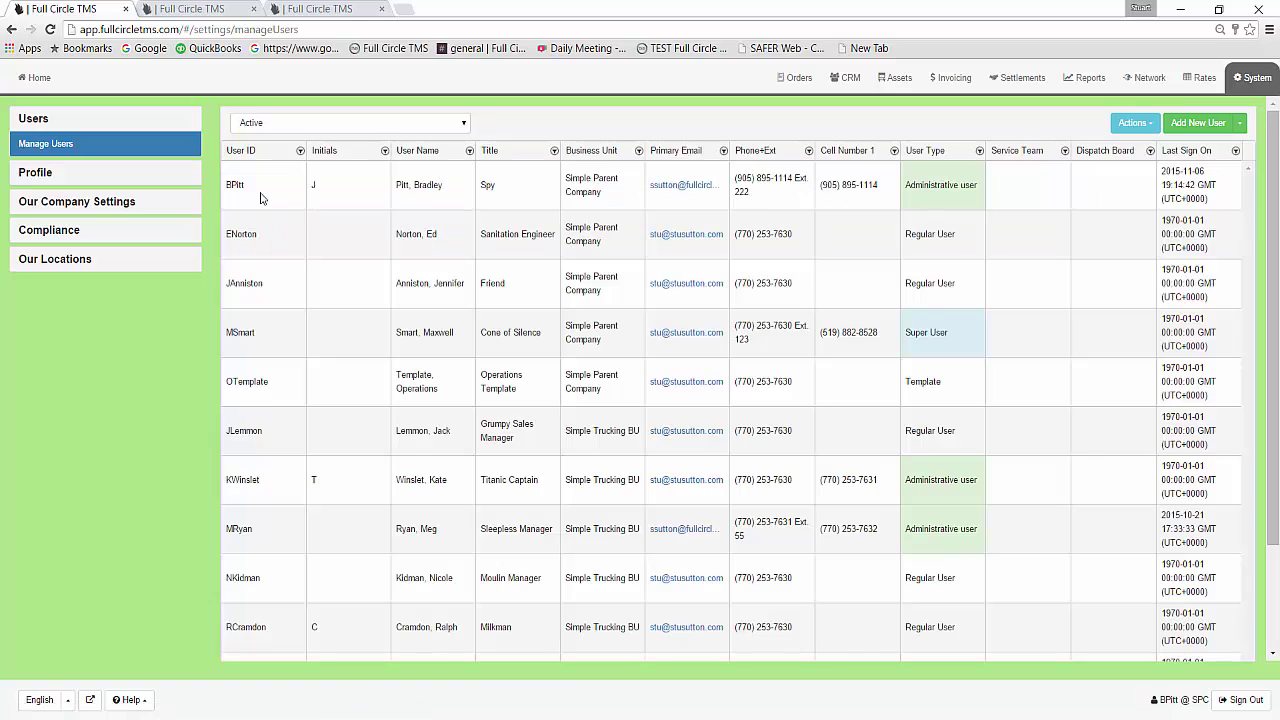
Open the profile of the user titled Spy and make its name and title fields editable.
click(262, 197)
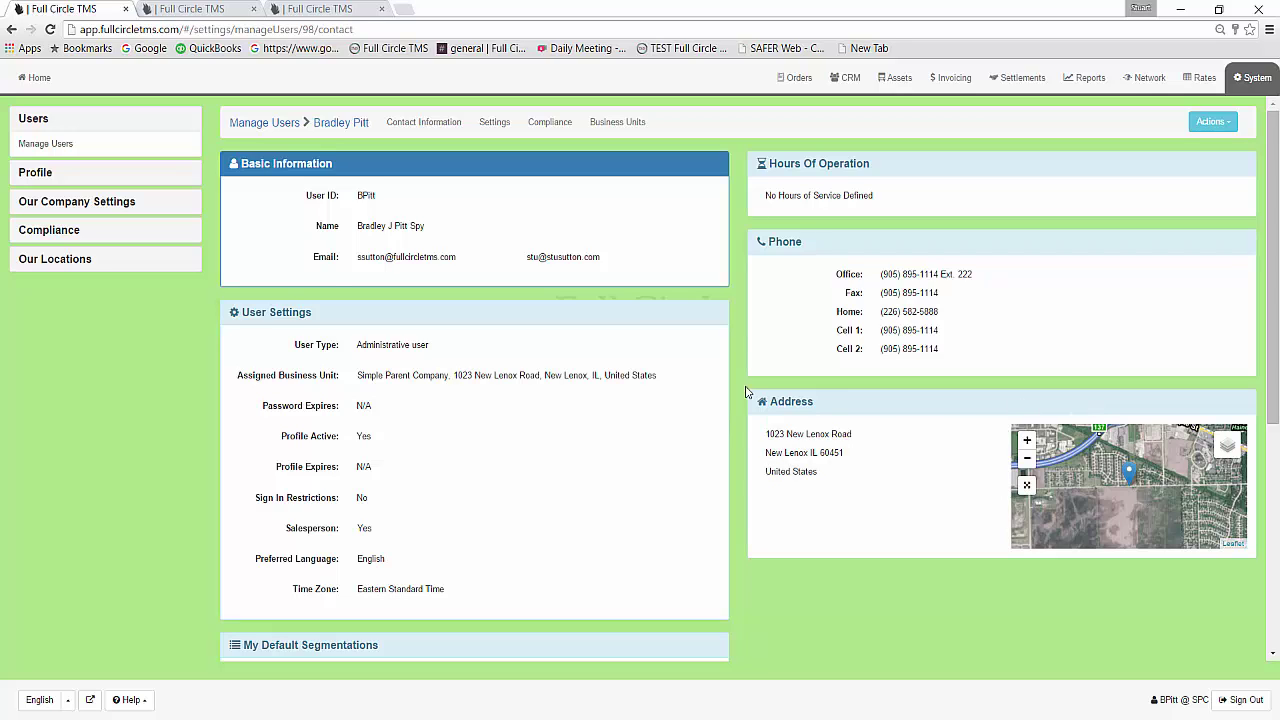
double_click(397, 228)
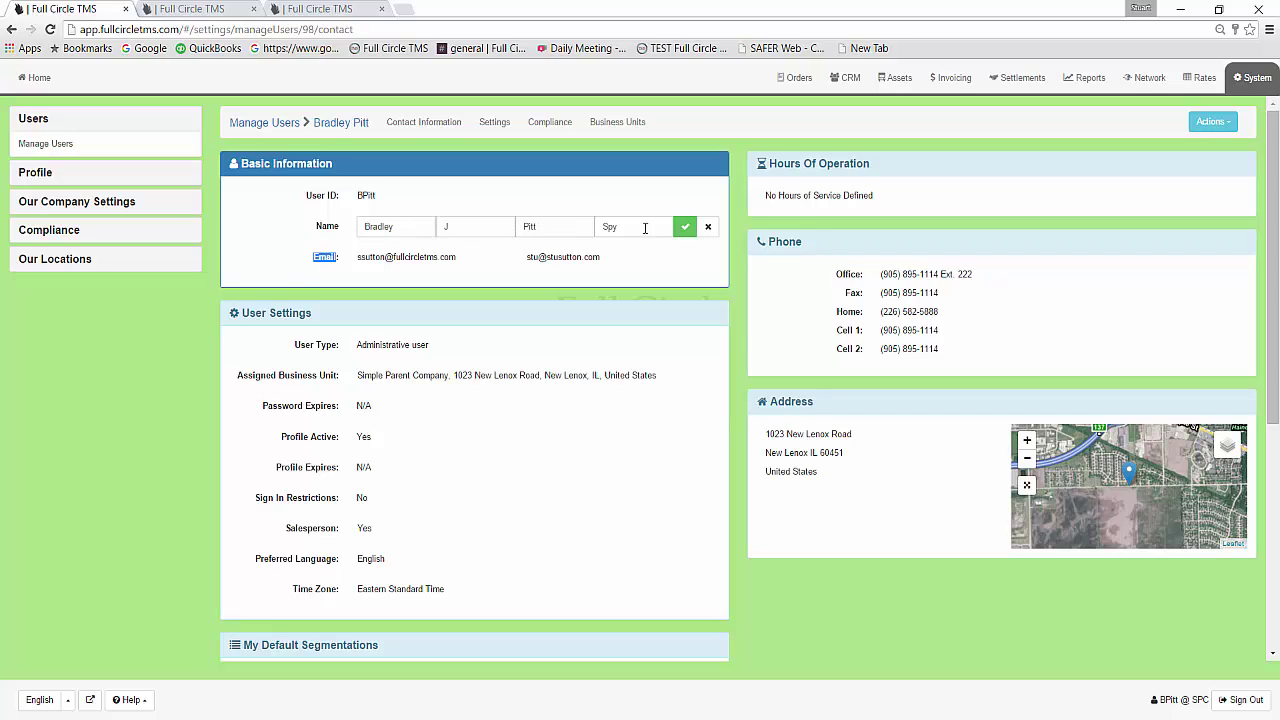
click(645, 228)
Zoom in on the profile's address map and switch its map layer to OpenStreetMap.
click(1026, 441)
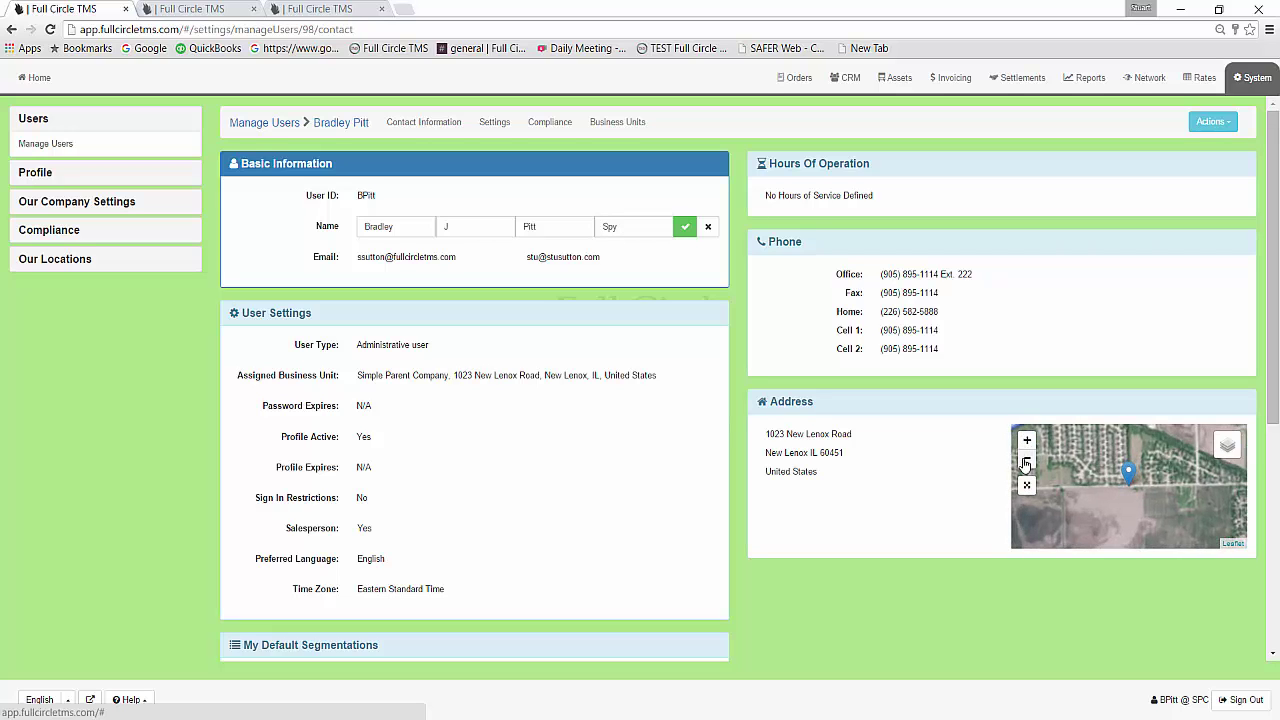
click(1025, 462)
click(1026, 441)
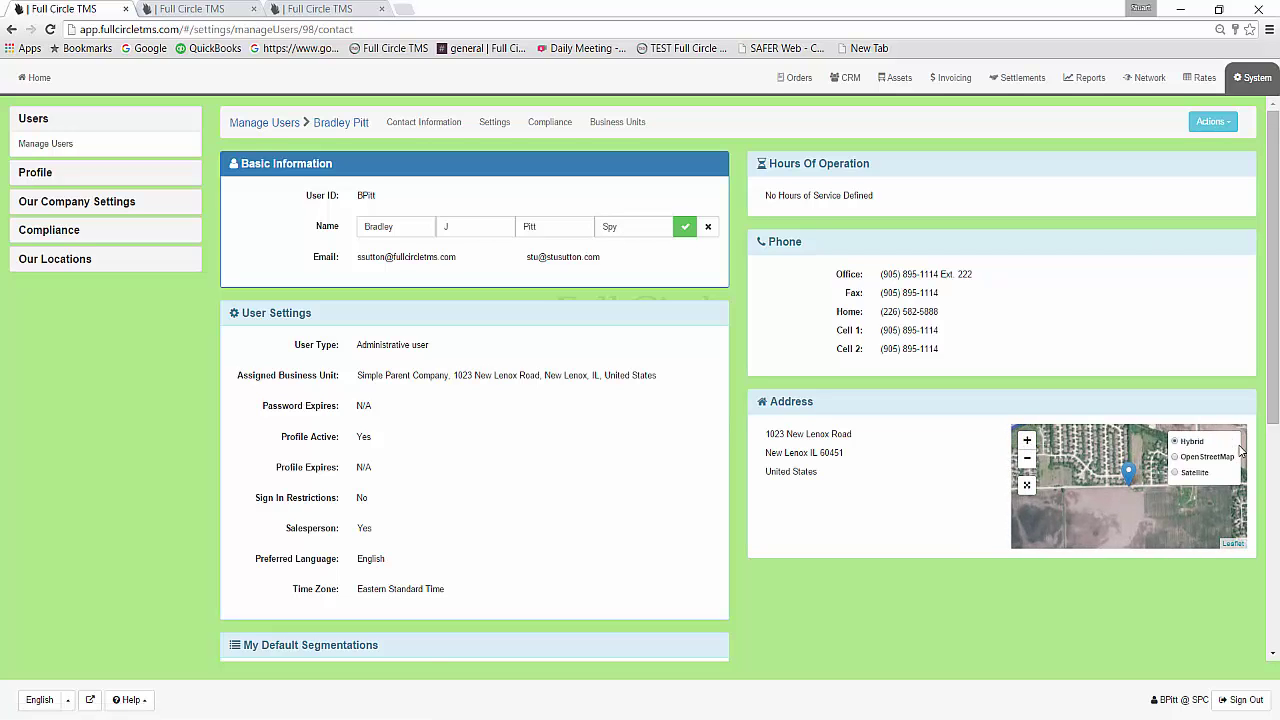
click(1215, 461)
Show the change logs of this user profile and close them again.
click(1226, 128)
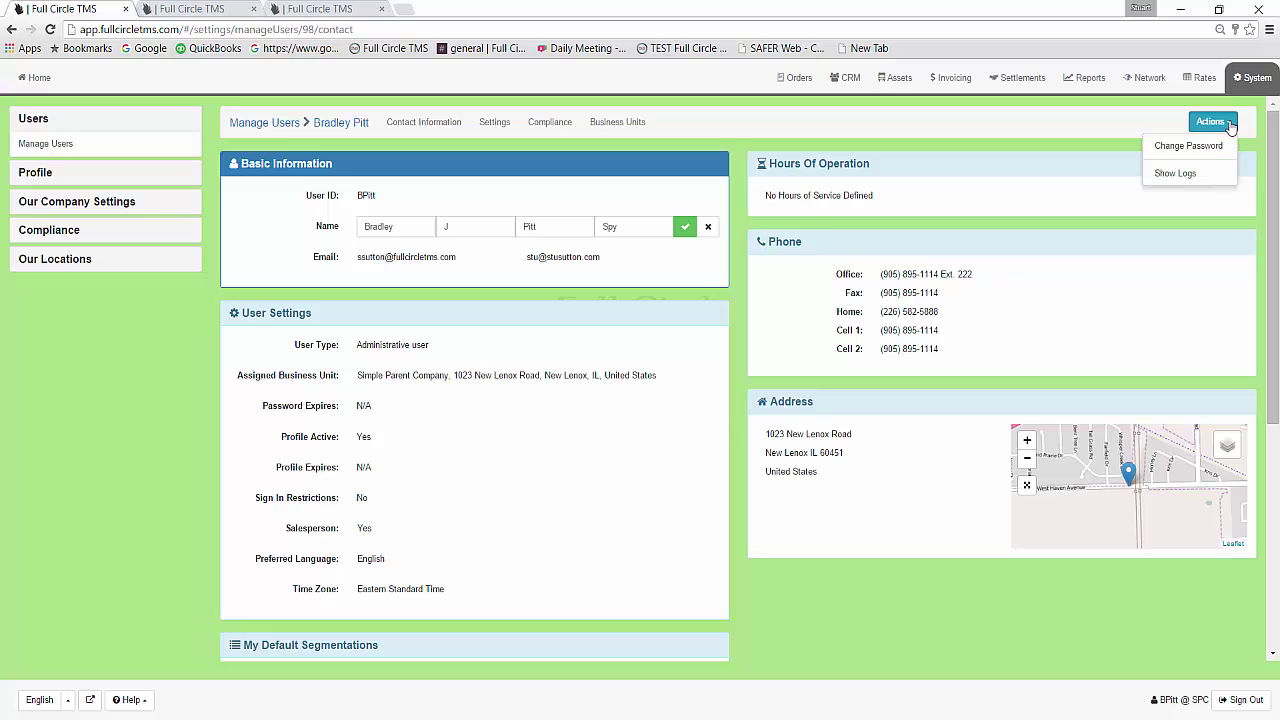
click(1170, 173)
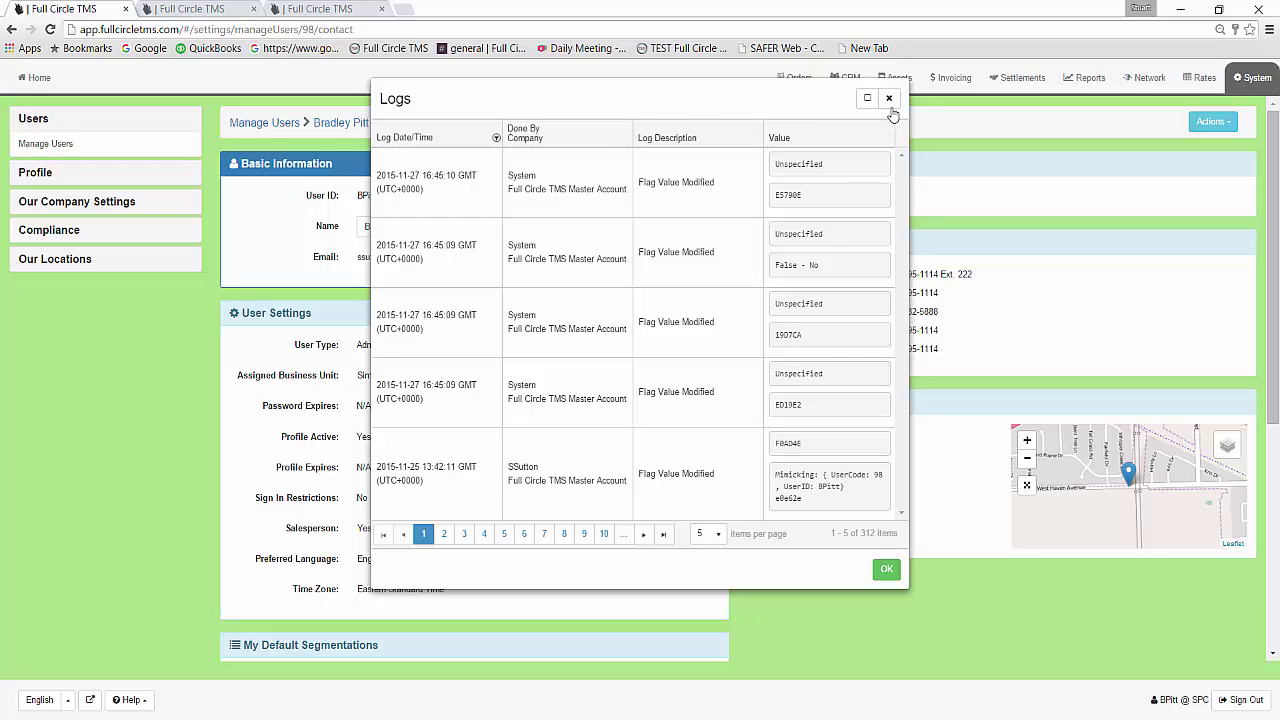
click(886, 569)
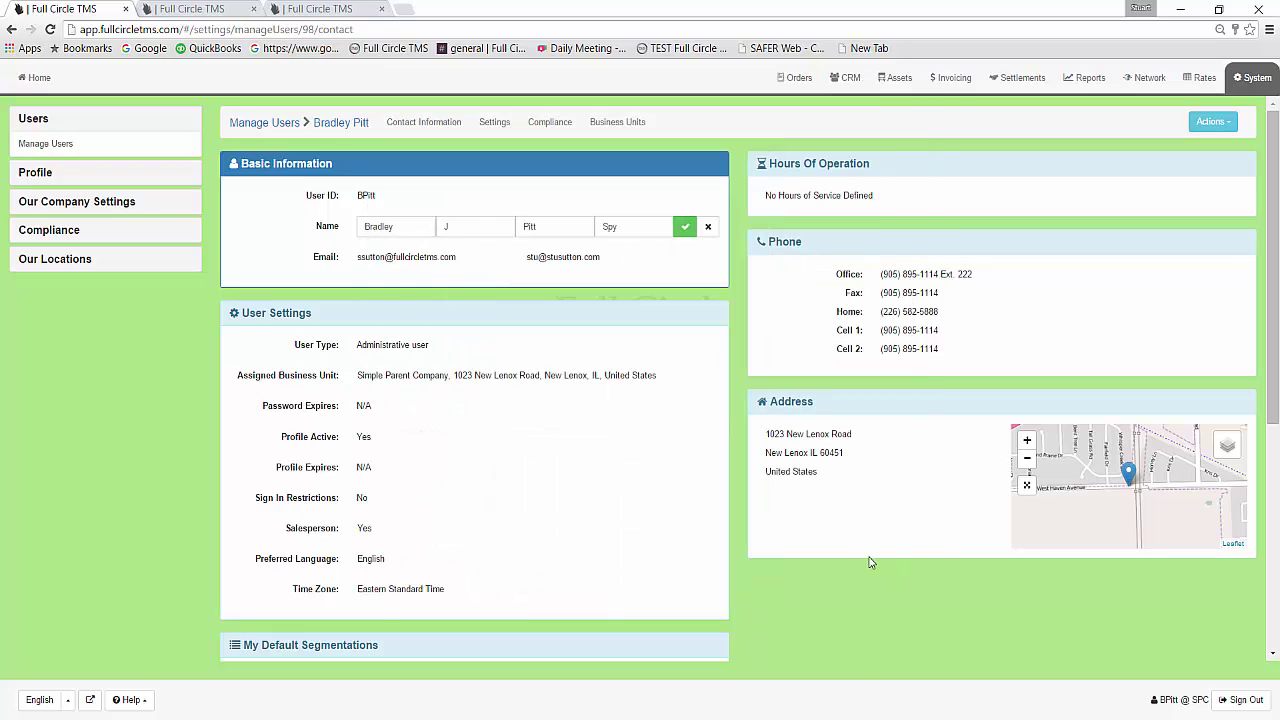
Expand User Email Notifications in the user's settings, and read the documentation for the Customer Submitted Loads setting before closing it.
click(493, 122)
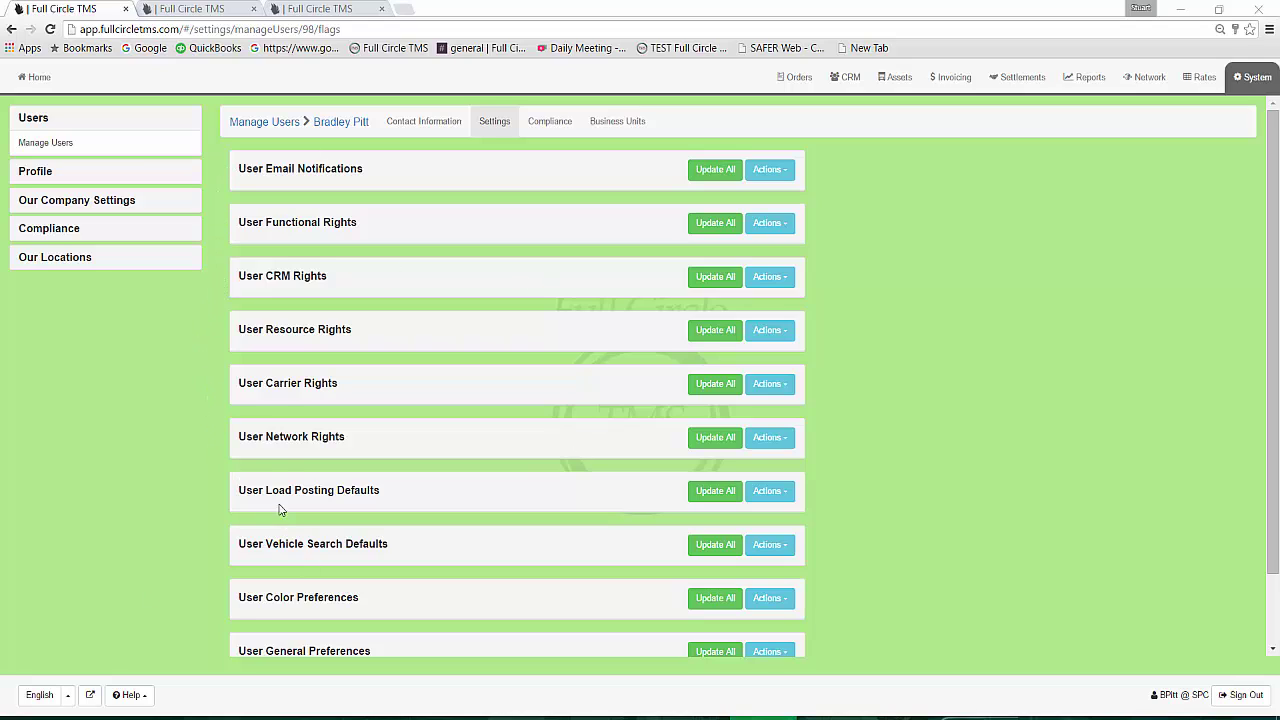
click(288, 175)
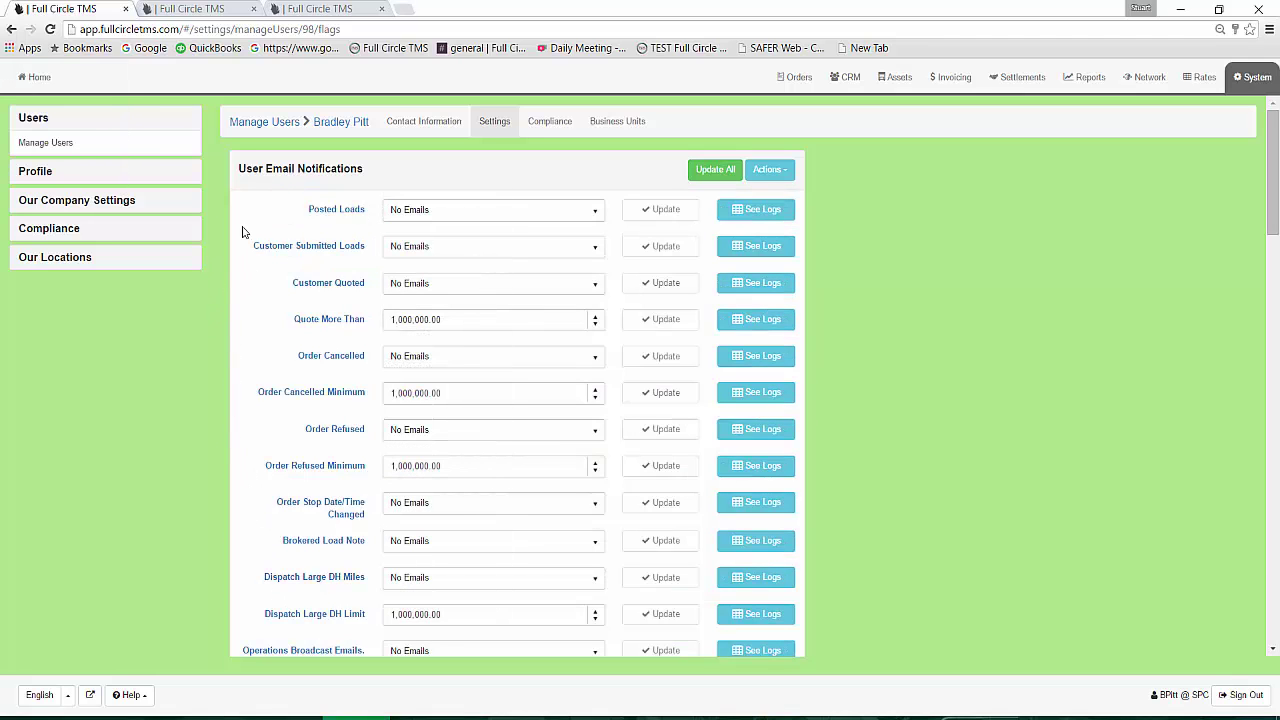
mouse_move(319, 213)
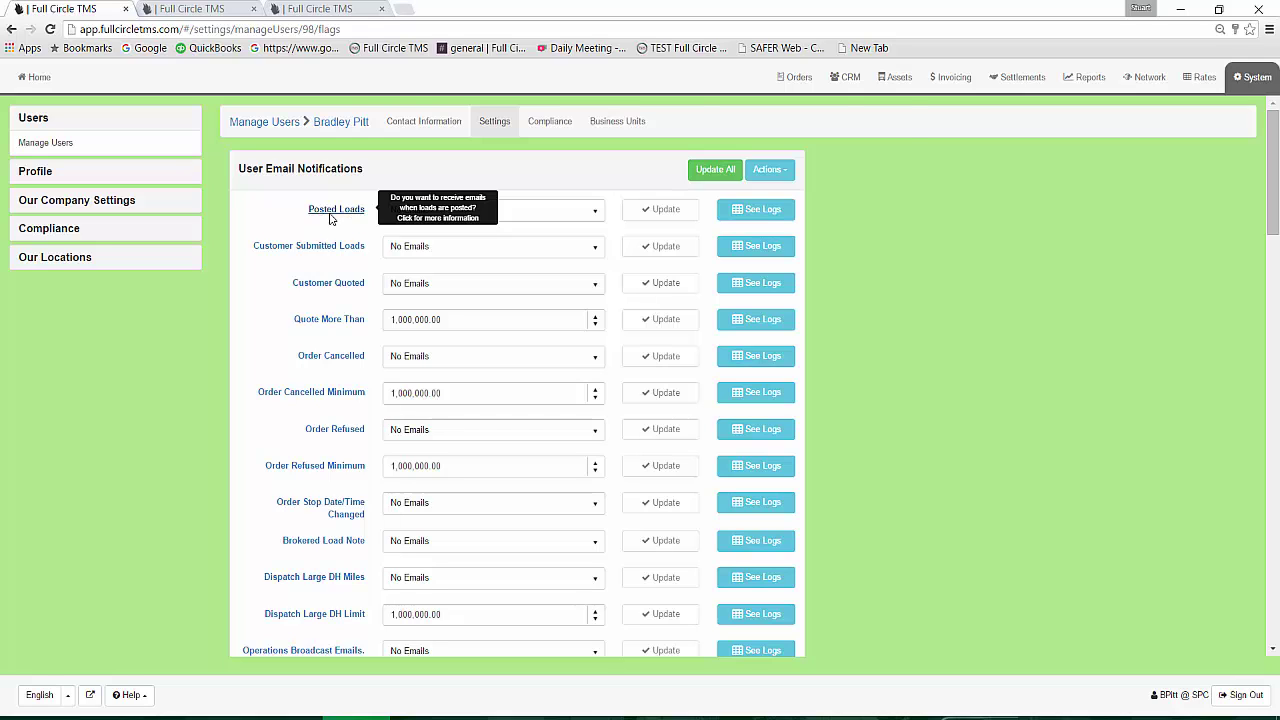
click(338, 248)
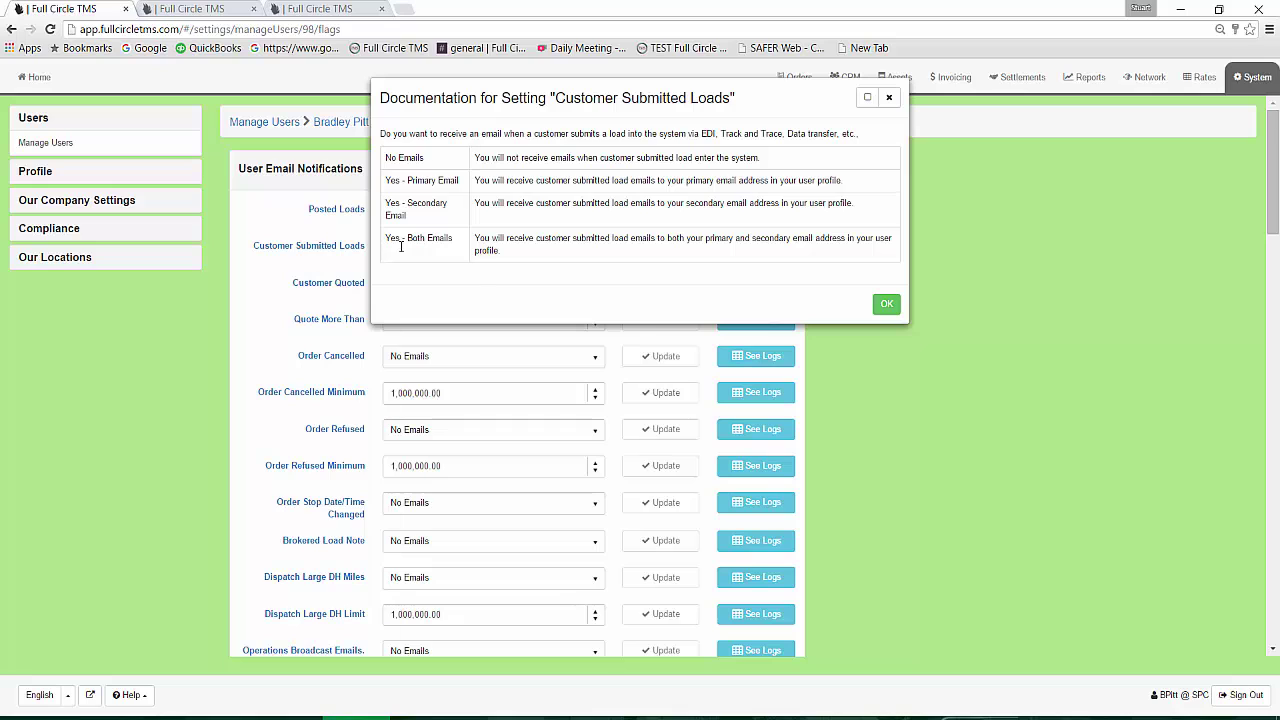
click(887, 305)
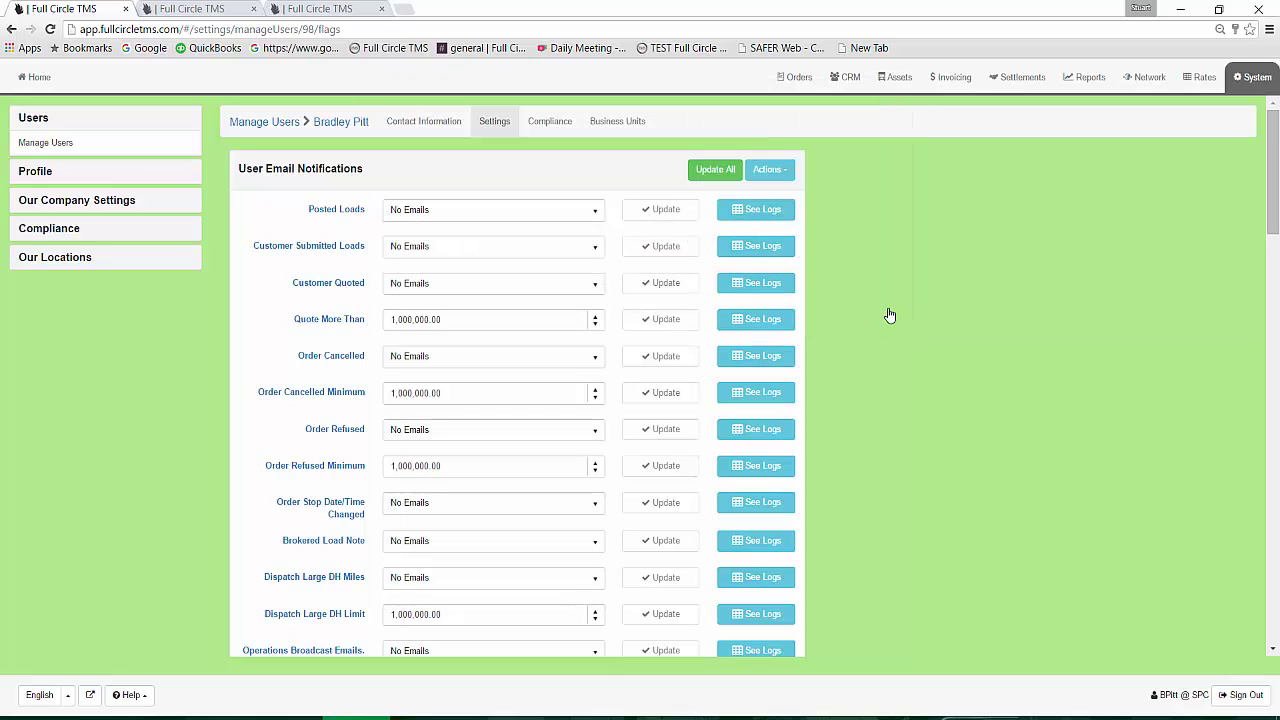
Collapse the Users section and return to the Home dashboard.
click(38, 121)
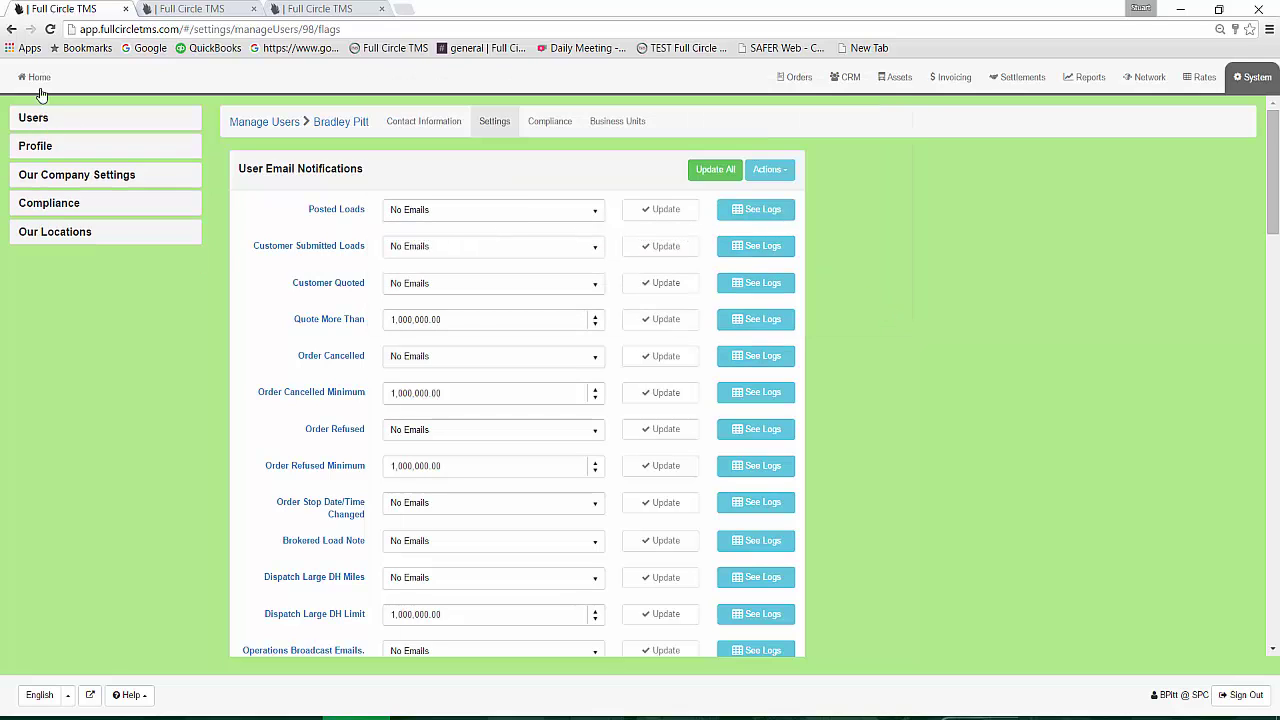
click(39, 79)
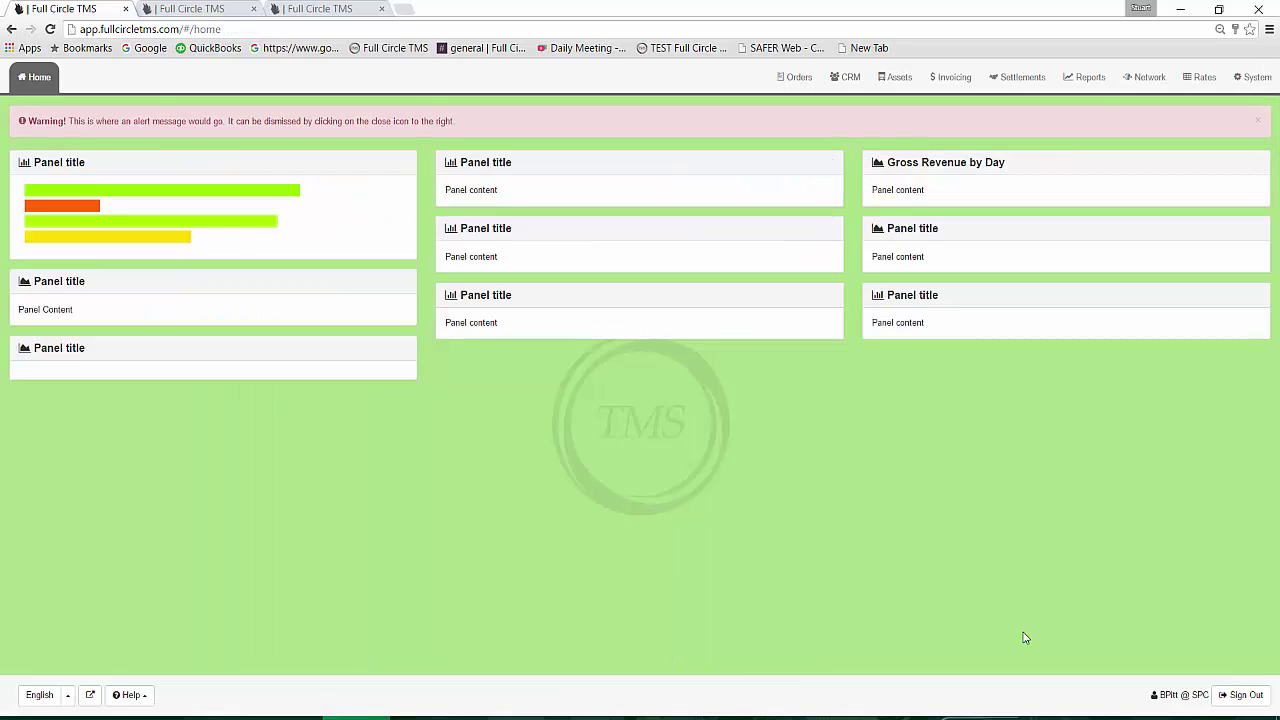